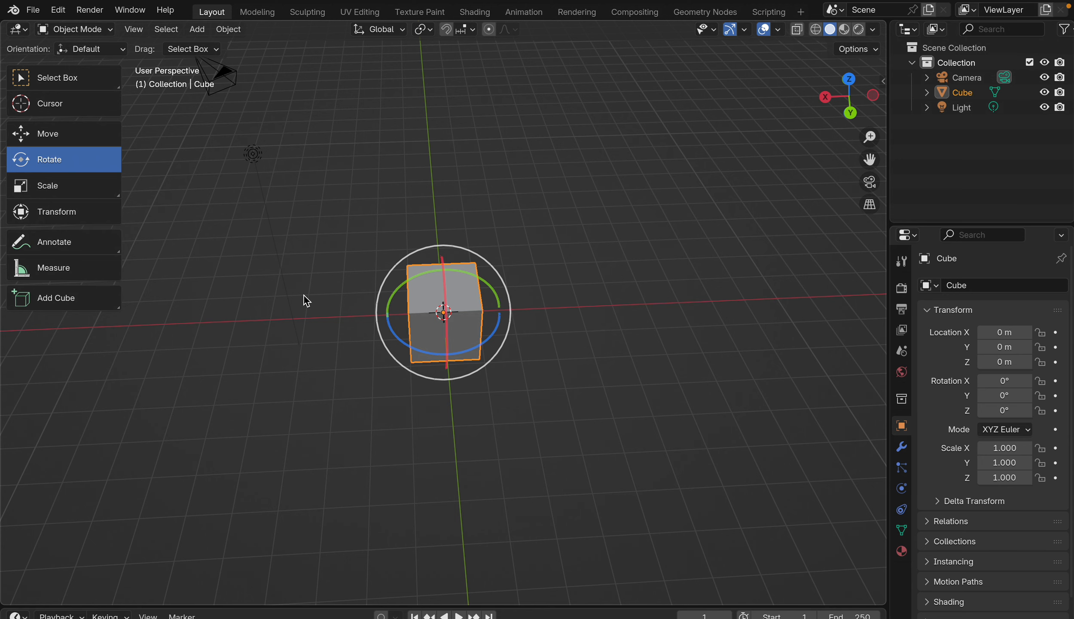
Step: Spin the cube freely about the global X axis with the Rotate gizmo and reset its X rotation to 0°
{"action": "scroll", "coordinate": [303, 295], "scroll_direction": "right", "scroll_amount": 5}
{"action": "scroll", "coordinate": [586, 398], "scroll_direction": "down", "scroll_amount": 3}
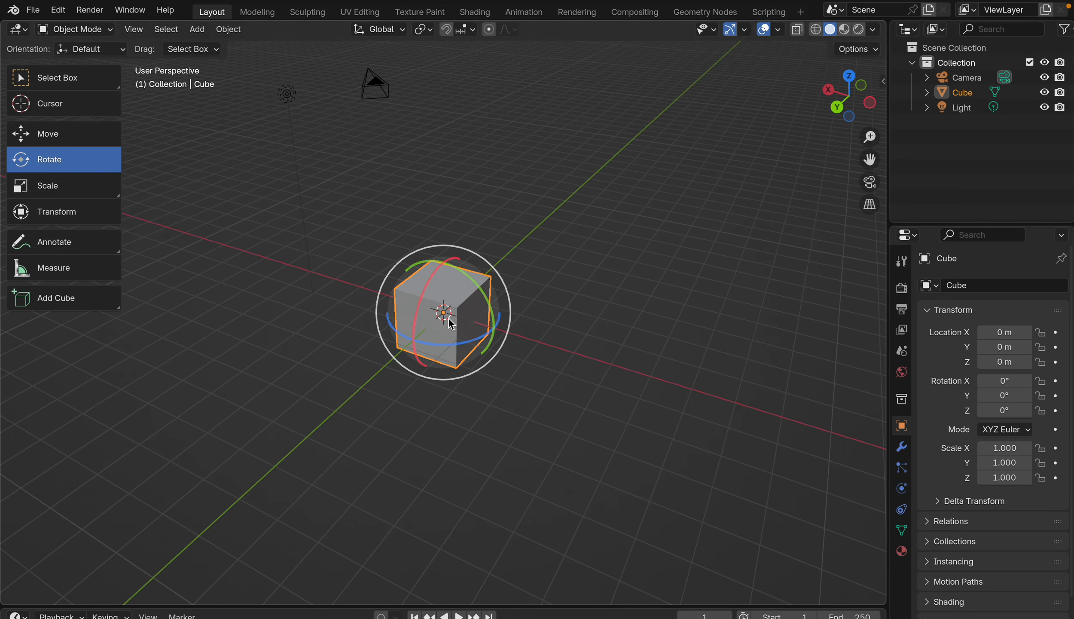
{"action": "left_click_drag", "start_coordinate": [429, 291], "coordinate": [414, 344]}
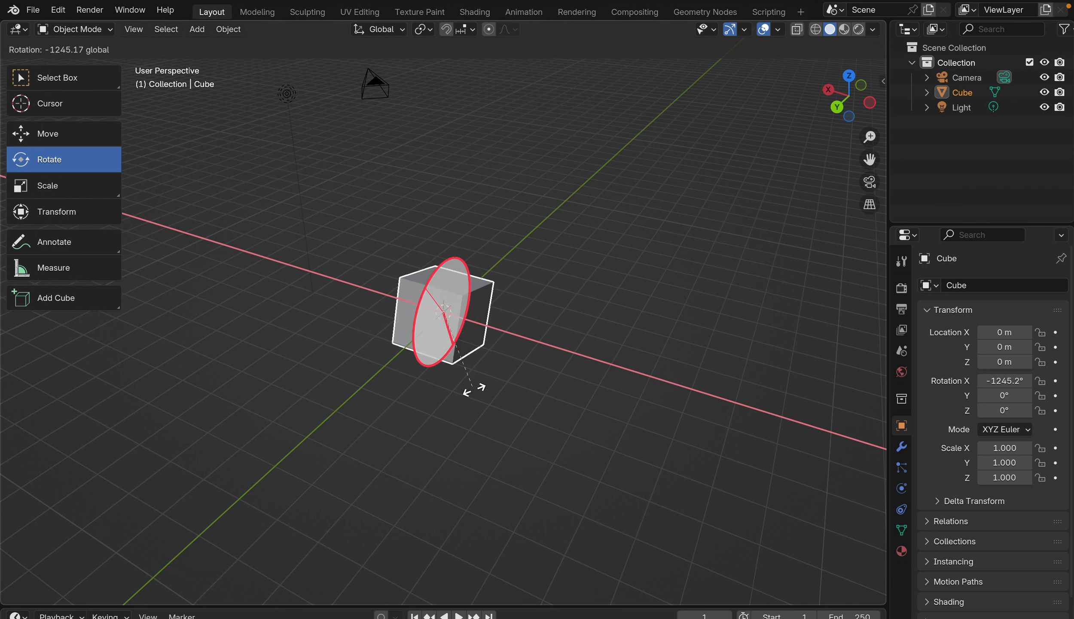
{"action": "left_click_drag", "start_coordinate": [475, 389], "coordinate": [475, 388]}
{"action": "left_click_drag", "start_coordinate": [439, 277], "coordinate": [426, 302]}
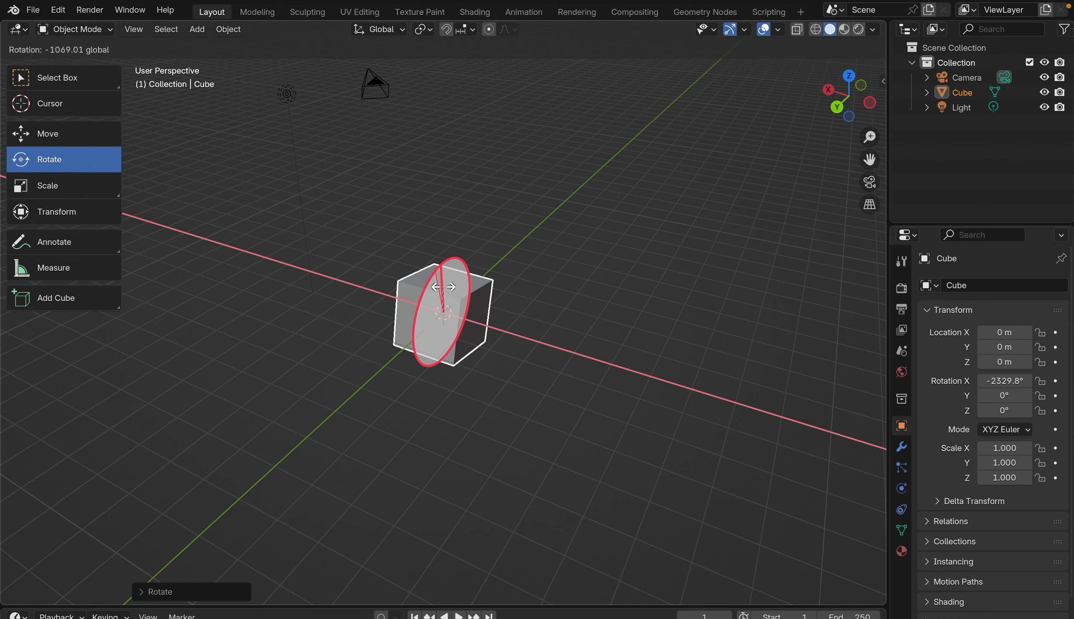
{"action": "left_click_drag", "start_coordinate": [486, 274], "coordinate": [461, 298]}
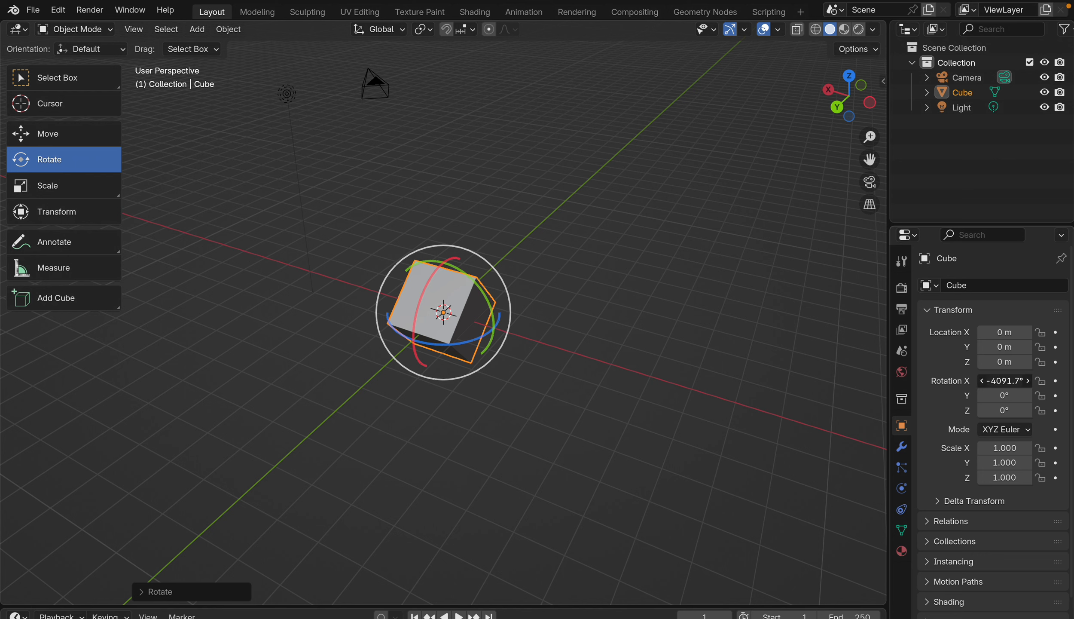
{"action": "key", "text": "Return"}
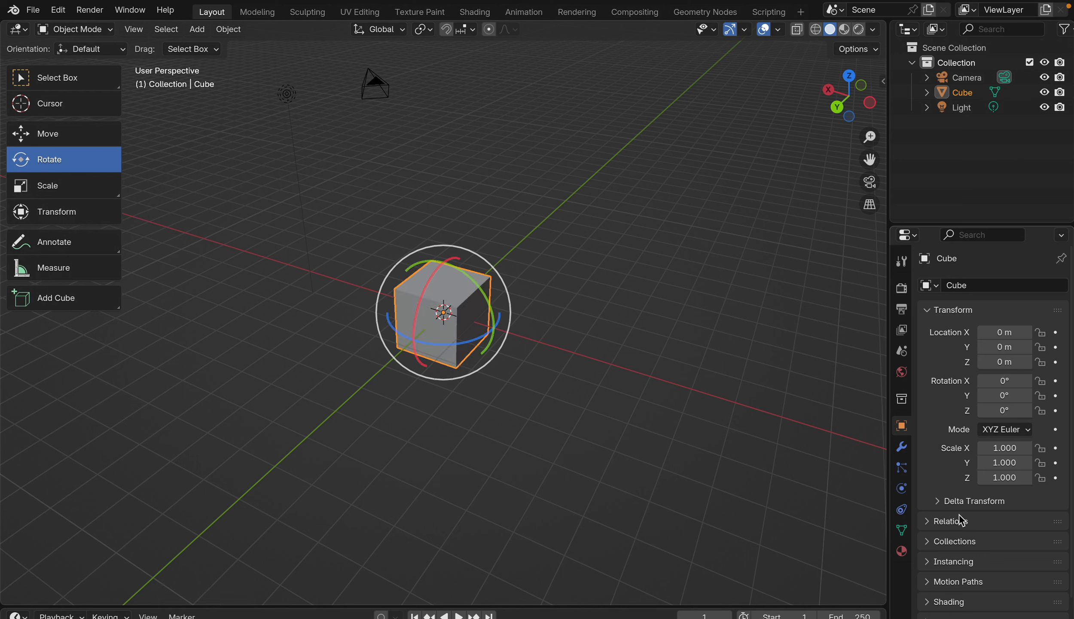
Step: Set the cube's X rotation to 45° and return it to 0°
{"action": "left_click", "coordinate": [1005, 381]}
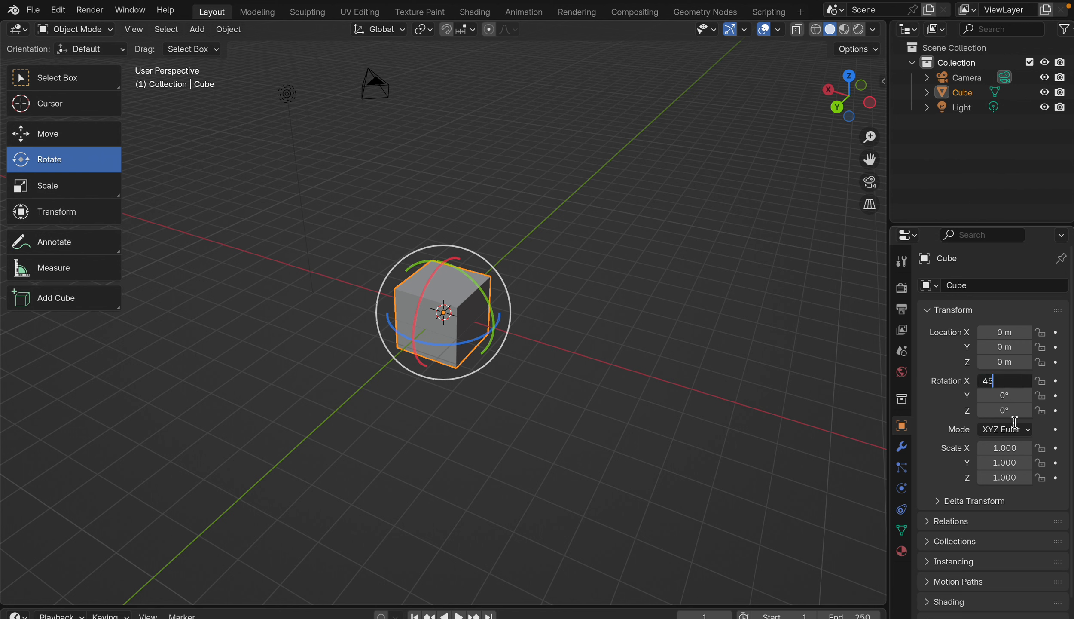
{"action": "type", "text": "45"}
{"action": "key", "text": "Return"}
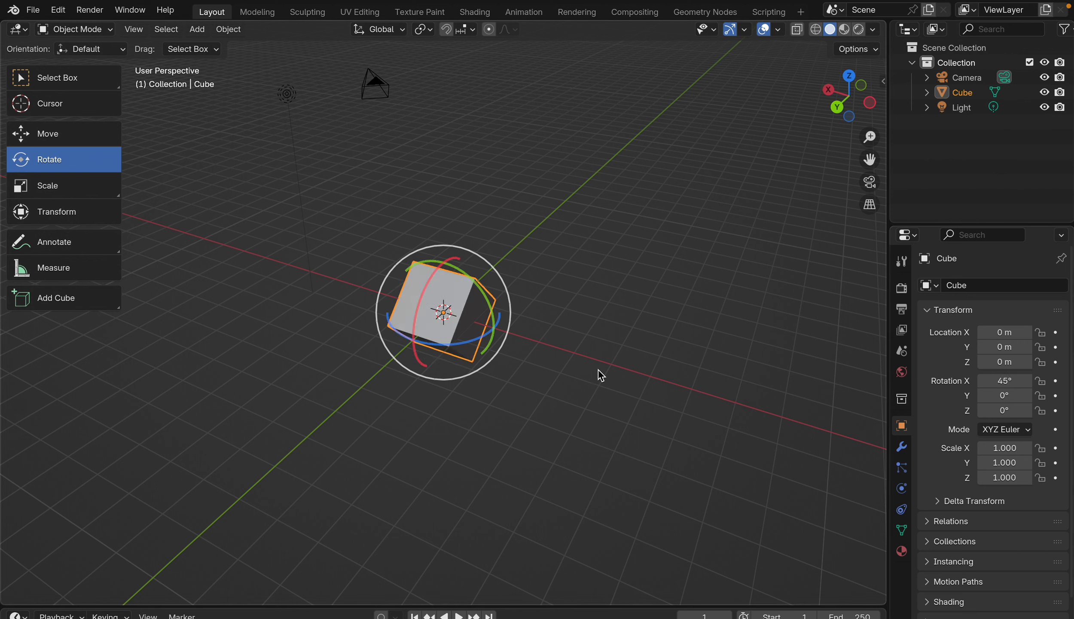
{"action": "type", "text": "0"}
{"action": "key", "text": "Return"}
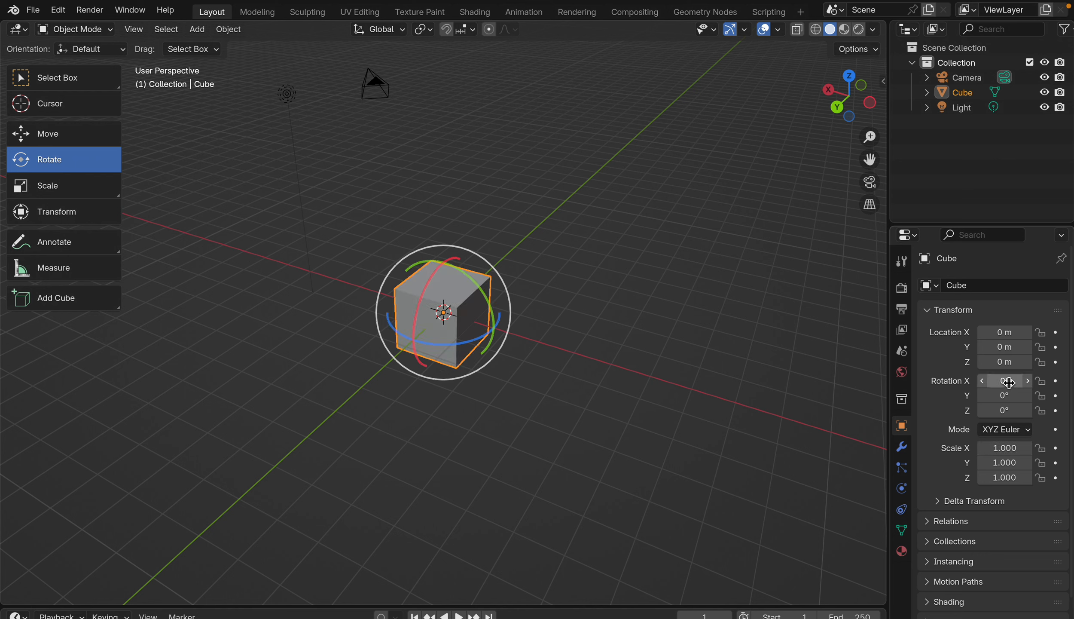
Step: Rotate the cube freely about the global Y axis and reset its Y rotation to 0°
{"action": "left_click_drag", "start_coordinate": [489, 309], "coordinate": [456, 297]}
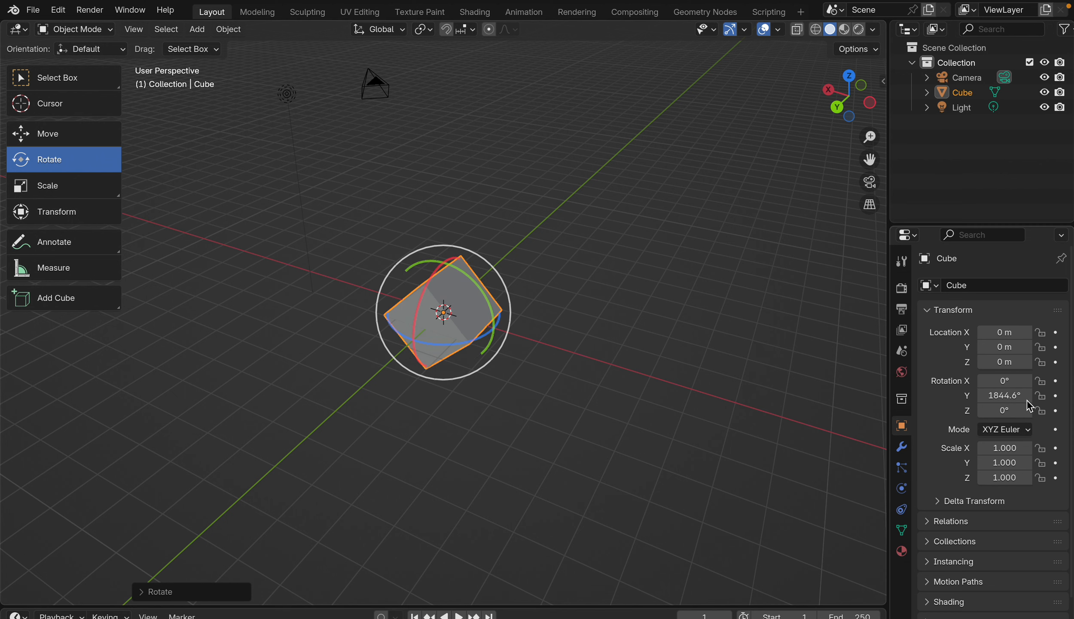
{"action": "left_click", "coordinate": [1004, 396]}
{"action": "type", "text": "0"}
{"action": "key", "text": "Return"}
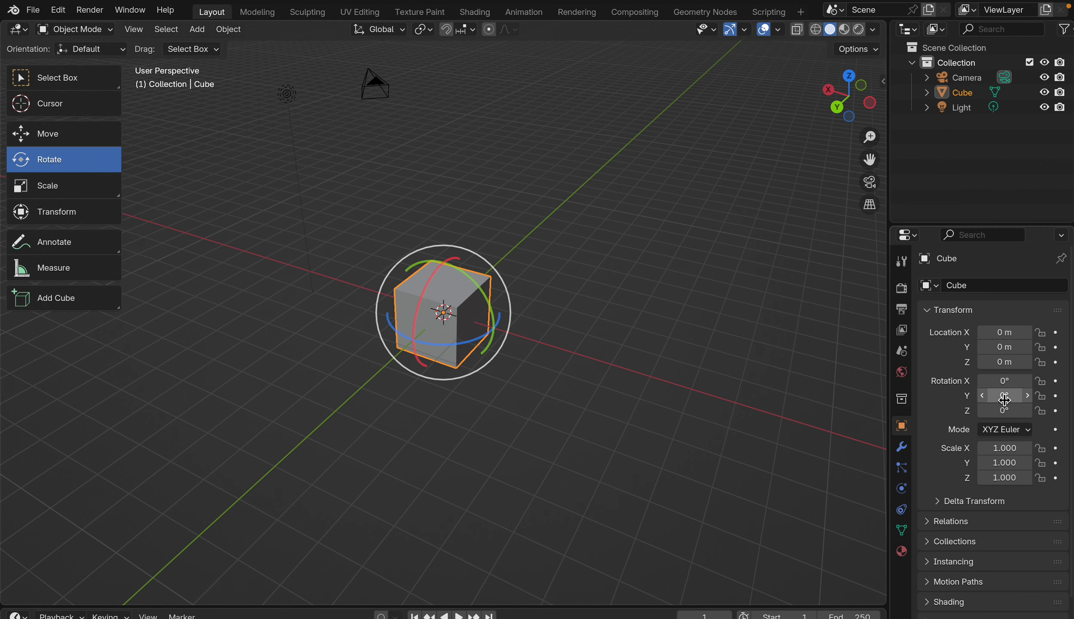
Step: Rotate the cube freely about the global Z axis and reset its Z rotation to 0°
{"action": "scroll", "coordinate": [475, 221], "scroll_direction": "up", "scroll_amount": 5}
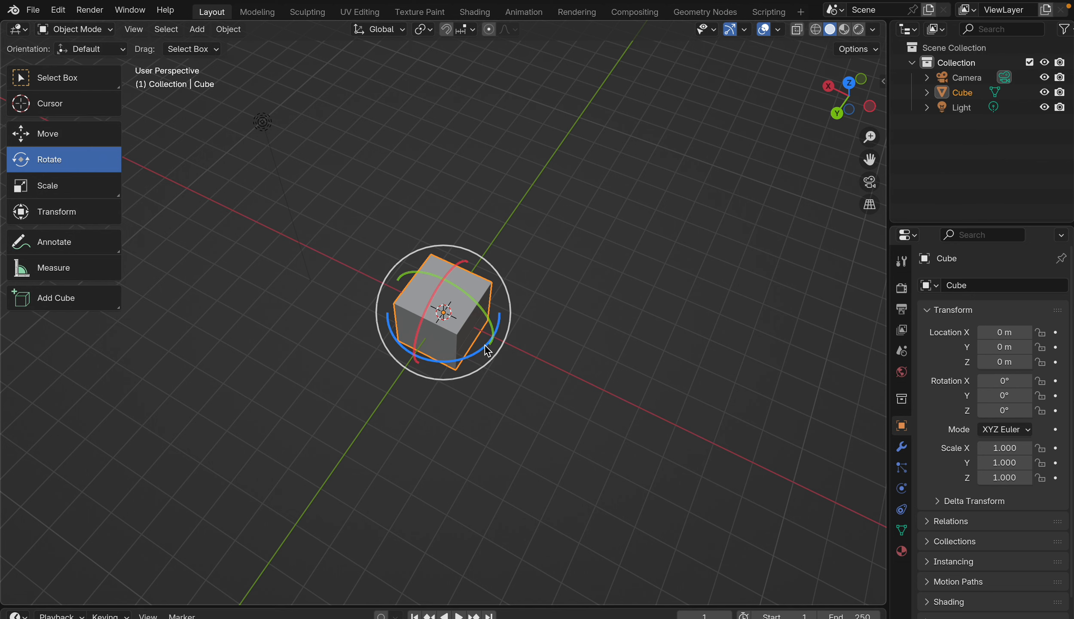
{"action": "left_click_drag", "start_coordinate": [485, 361], "coordinate": [449, 274]}
{"action": "scroll", "coordinate": [450, 273], "scroll_direction": "down", "scroll_amount": 5}
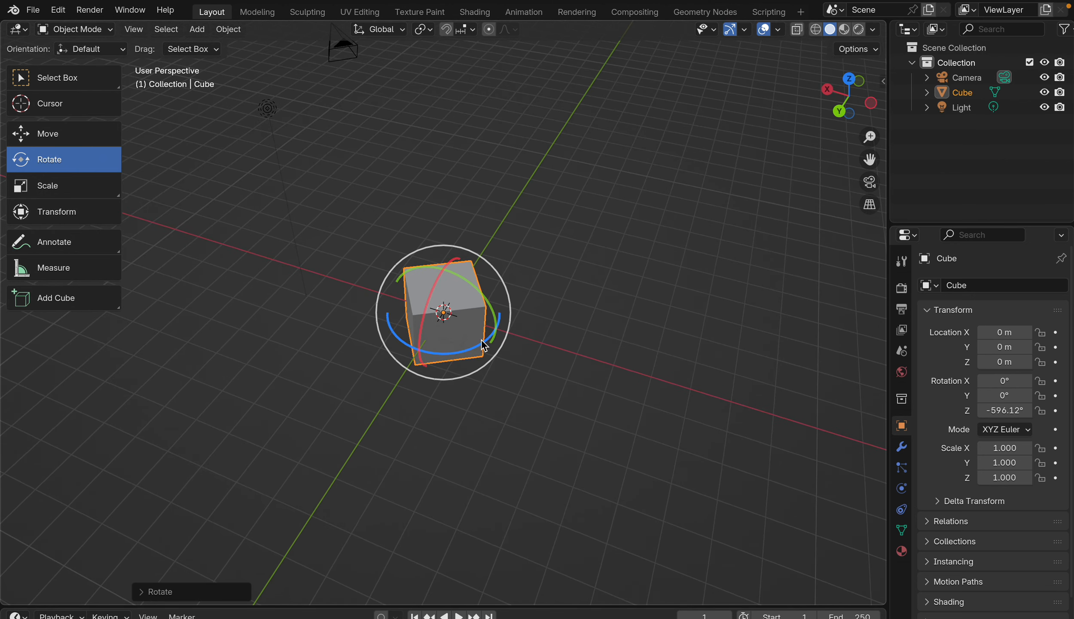
{"action": "left_click_drag", "start_coordinate": [481, 342], "coordinate": [465, 304]}
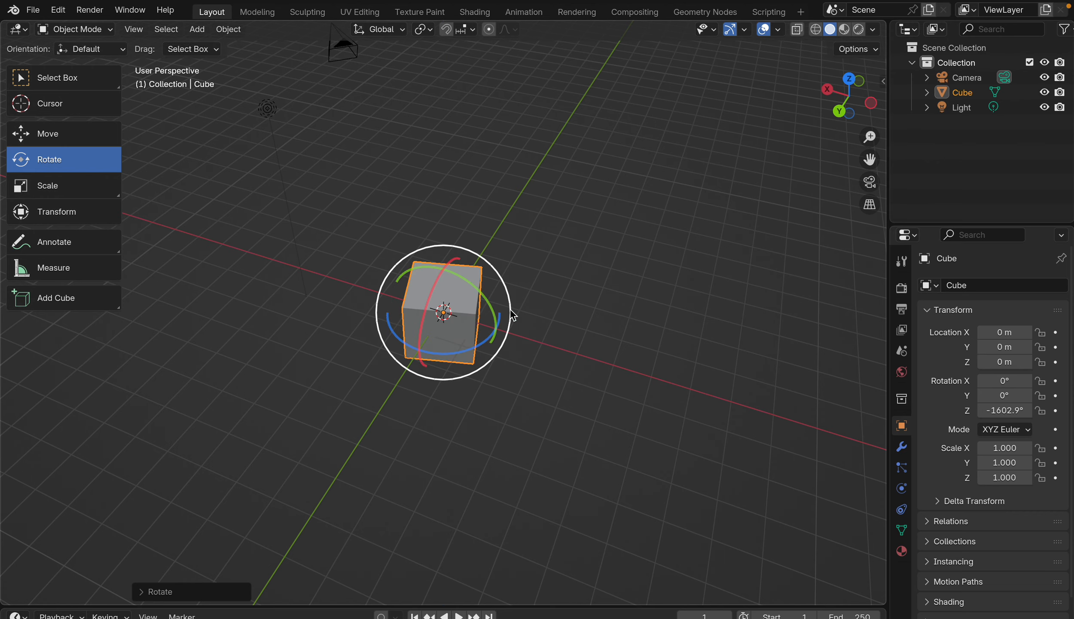
{"action": "scroll", "coordinate": [448, 353], "scroll_direction": "down", "scroll_amount": 5}
{"action": "scroll", "coordinate": [448, 353], "scroll_direction": "up", "scroll_amount": 4}
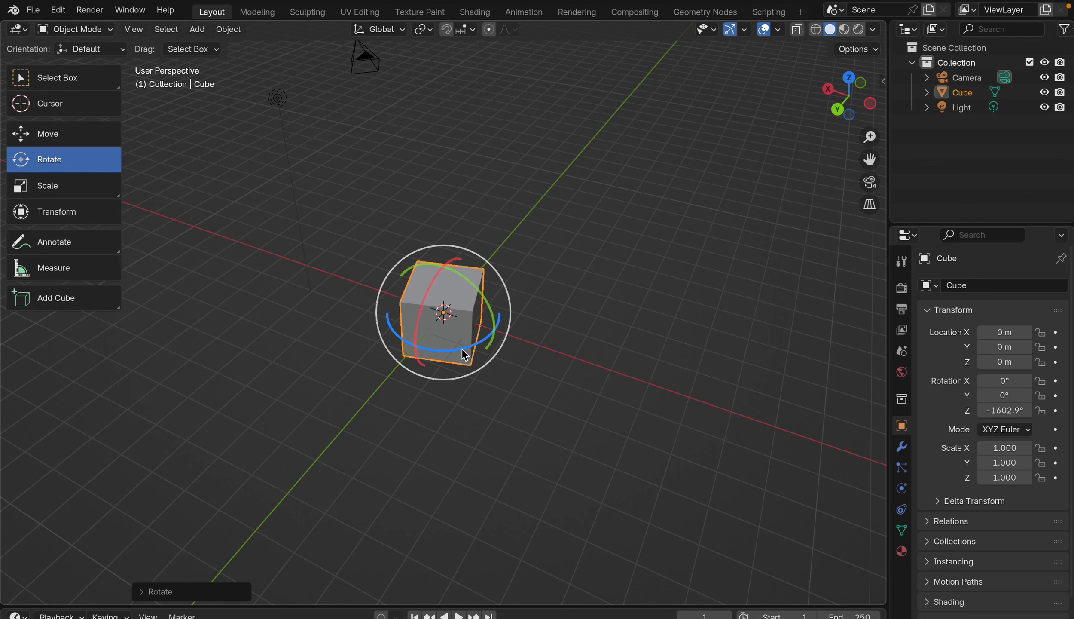
{"action": "left_click", "coordinate": [1006, 412]}
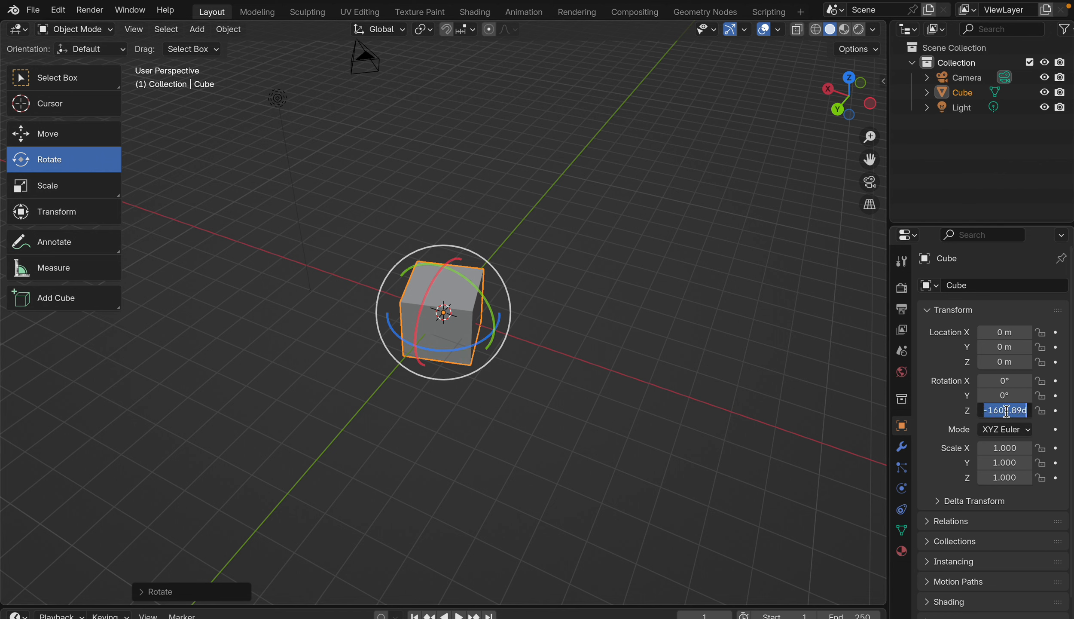
{"action": "type", "text": "0"}
{"action": "key", "text": "Return"}
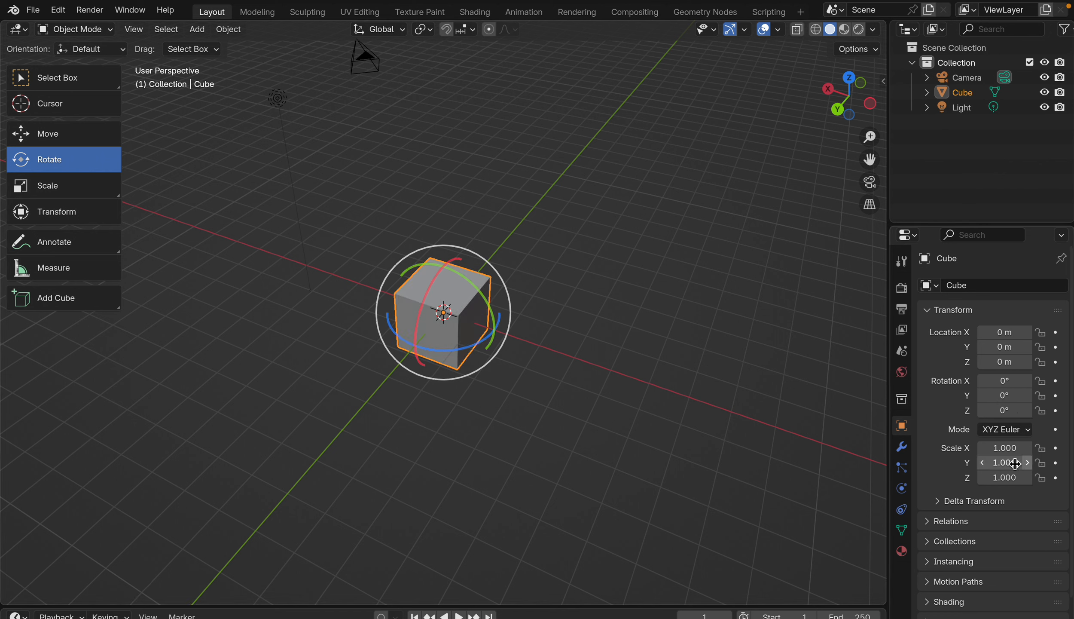
Step: Set the cube's rotation to 45° on Y, 90° on Z and 180° on X
{"action": "left_click", "coordinate": [996, 395]}
{"action": "type", "text": "4"}
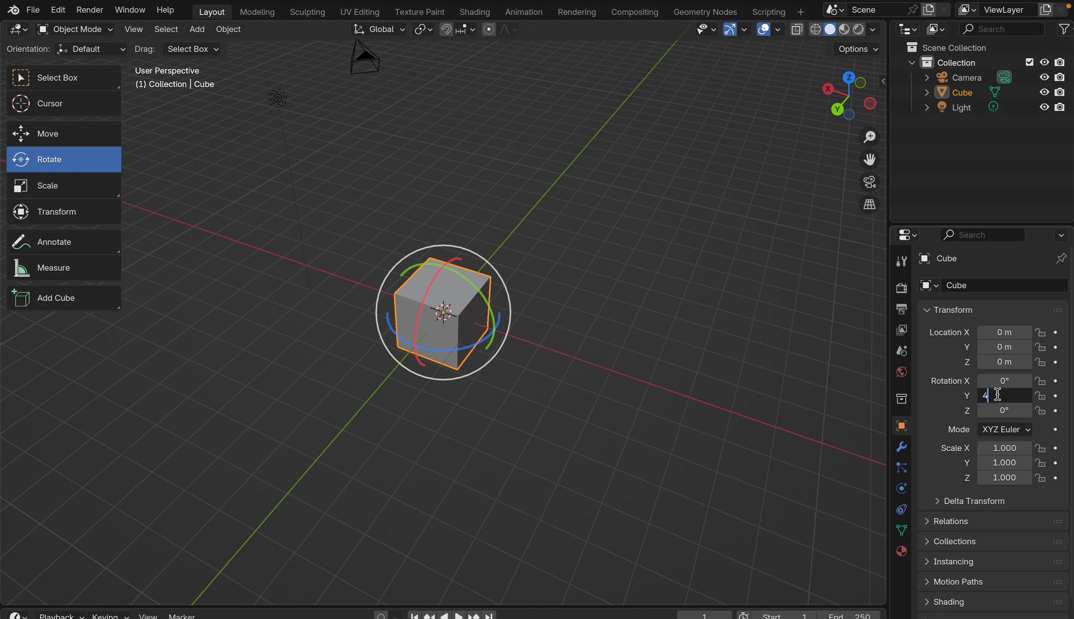
{"action": "type", "text": "5"}
{"action": "key", "text": "Return"}
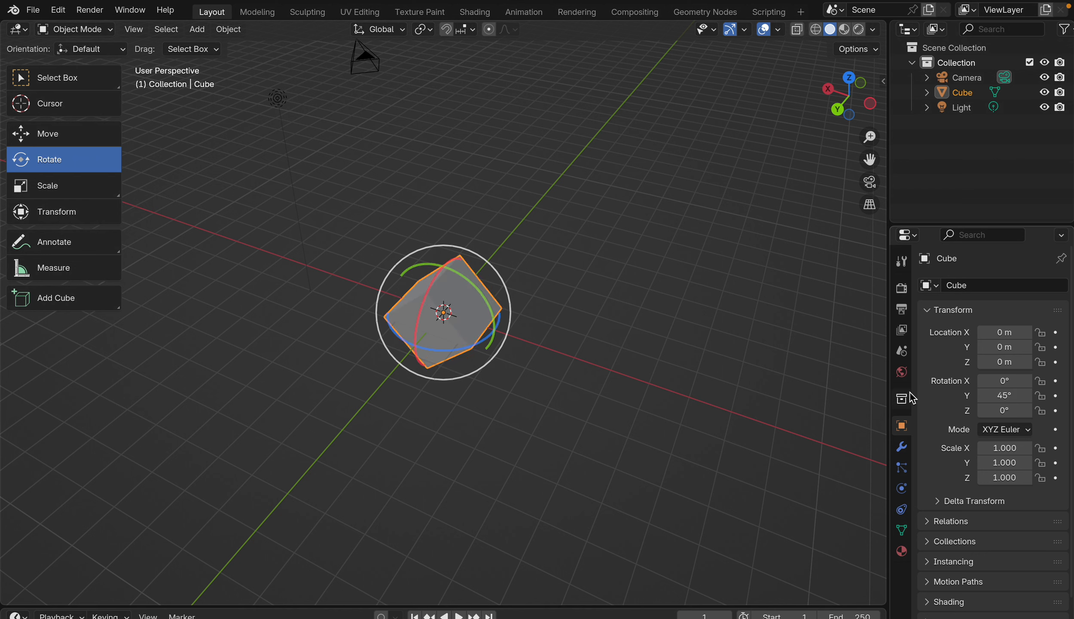
{"action": "left_click", "coordinate": [1005, 408]}
{"action": "type", "text": "90"}
{"action": "key", "text": "Return"}
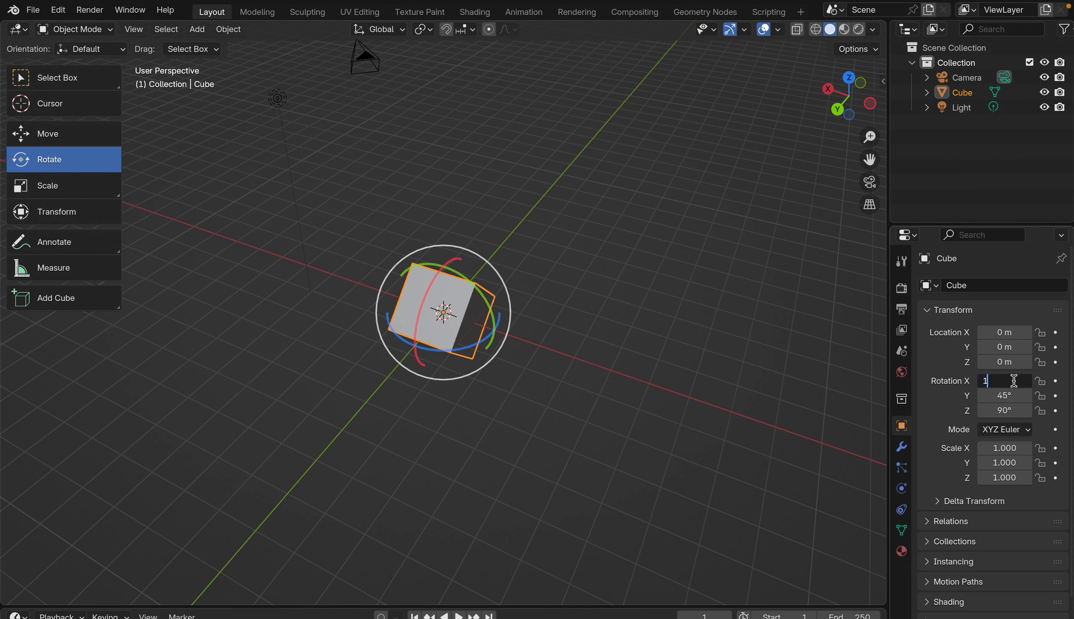
{"action": "key", "text": "Return"}
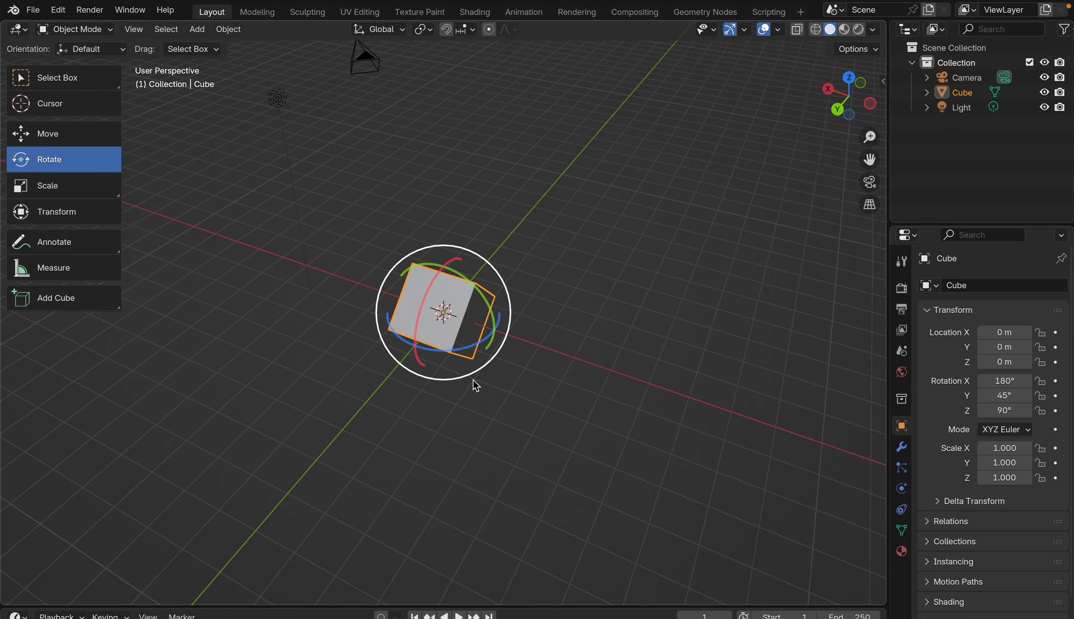
Step: Tumble the cube freely around all three axes at once with a trackball rotation
{"action": "middle_click_drag", "start_coordinate": [509, 378], "coordinate": [494, 294]}
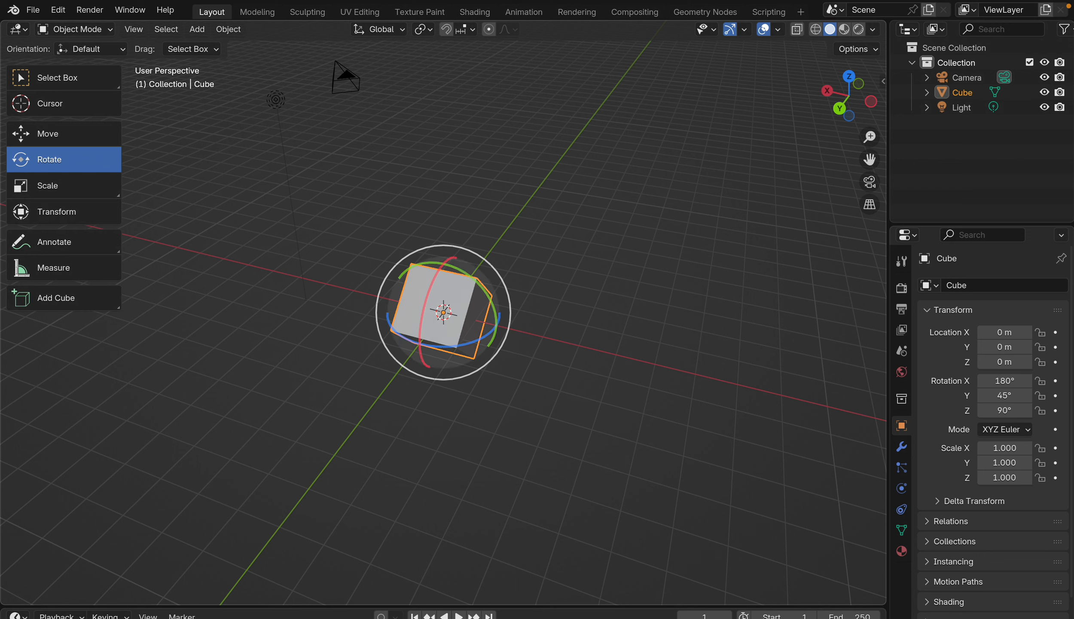
{"action": "left_click_drag", "start_coordinate": [476, 270], "coordinate": [827, 360]}
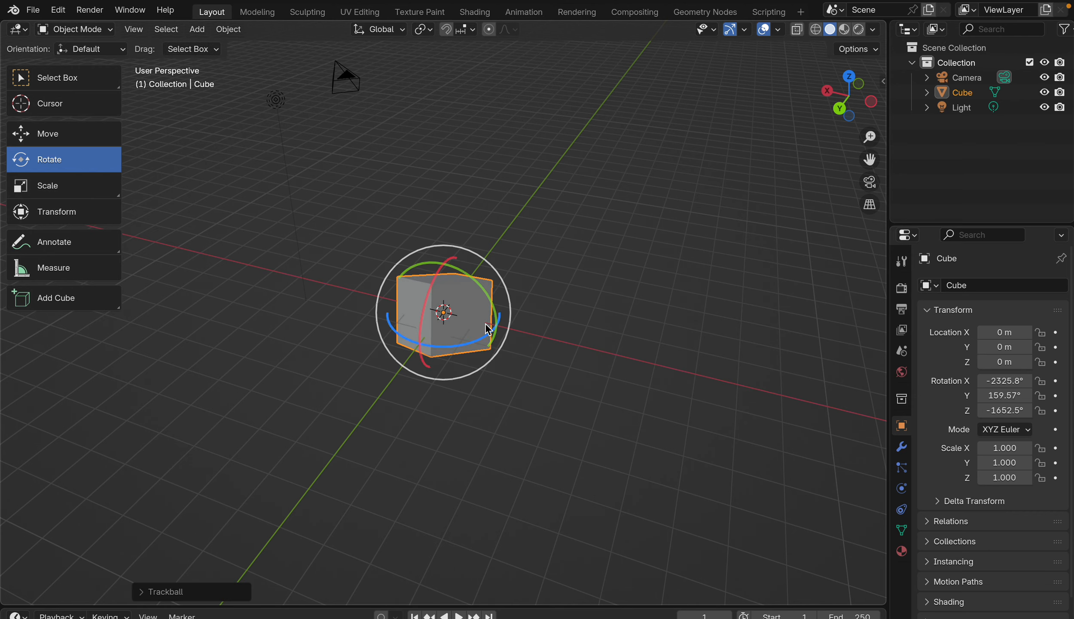
{"action": "left_click_drag", "start_coordinate": [487, 329], "coordinate": [540, 221]}
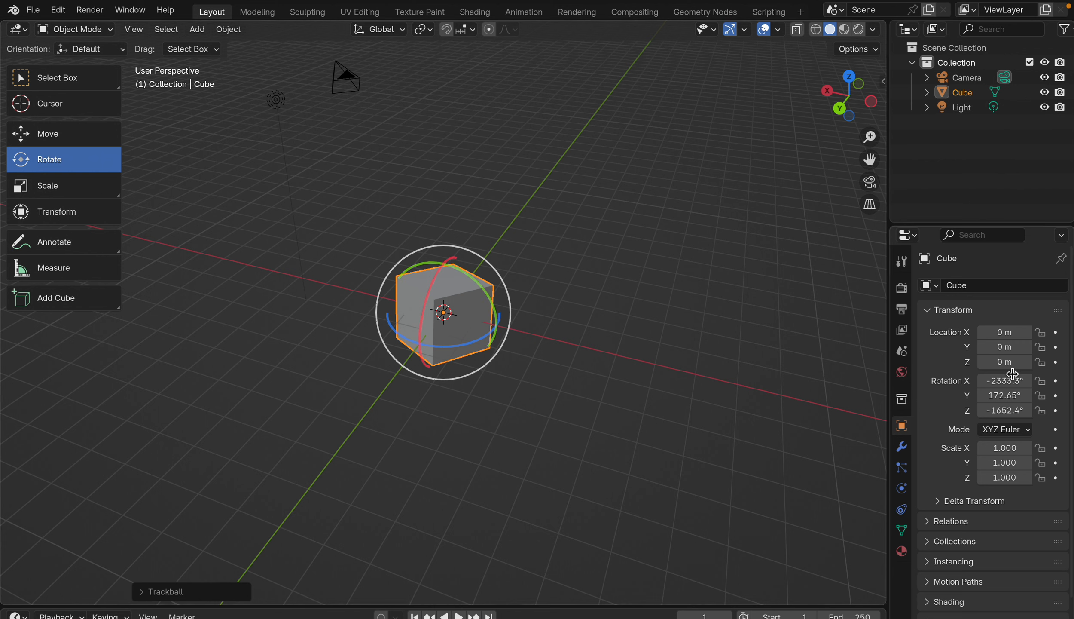
Step: Reset the cube's X, Y and Z rotation to 0°
{"action": "left_click", "coordinate": [998, 380]}
{"action": "type", "text": "0"}
{"action": "key", "text": "Return"}
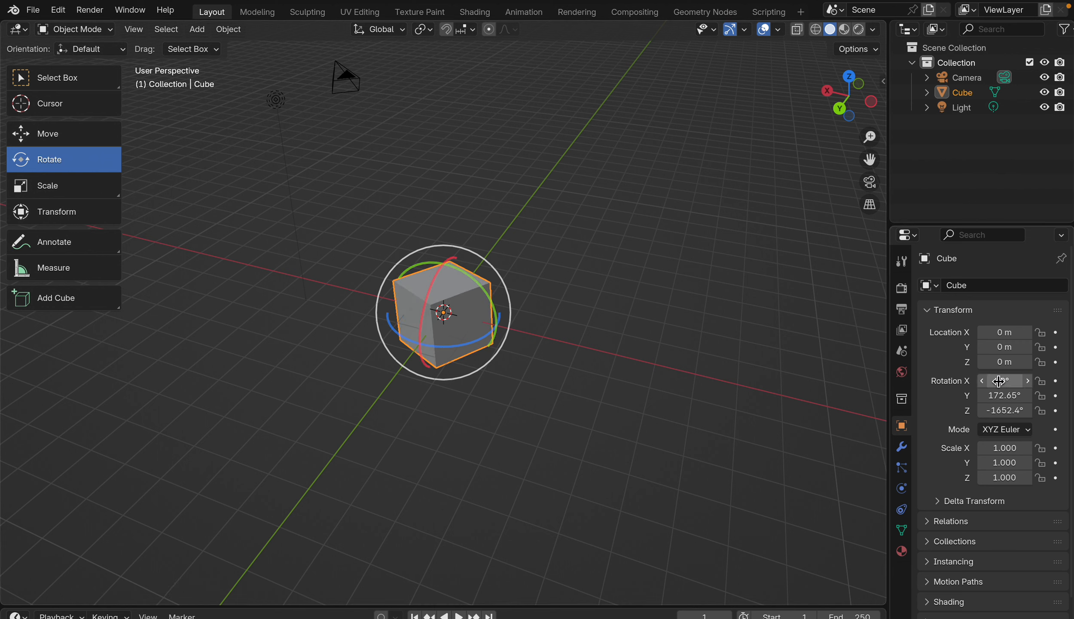
{"action": "left_click", "coordinate": [1001, 394]}
{"action": "type", "text": "0"}
{"action": "key", "text": "Return"}
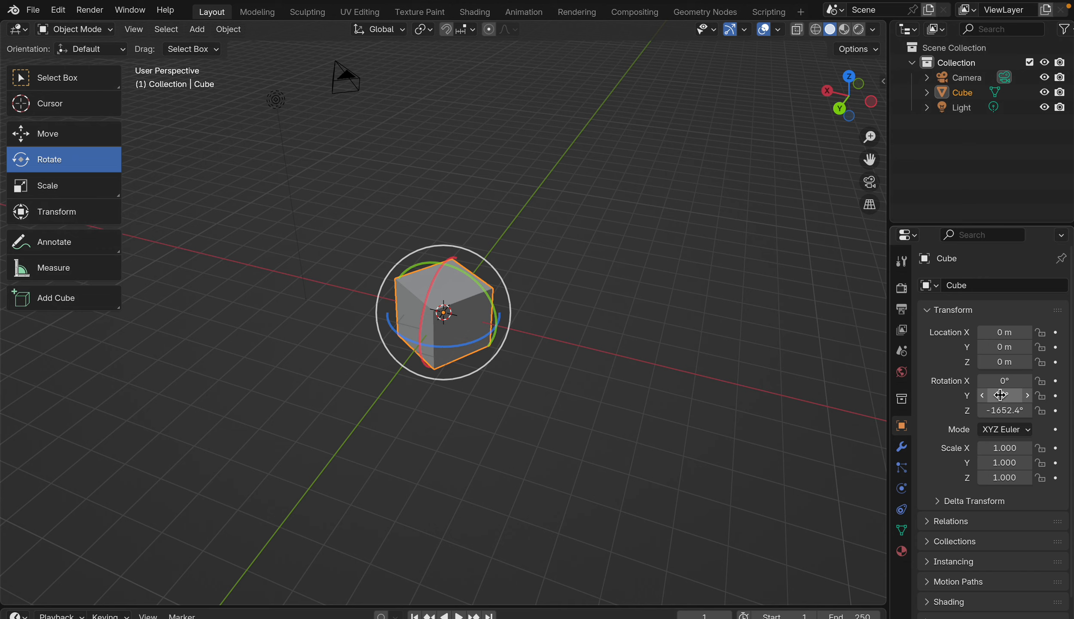
{"action": "left_click", "coordinate": [1001, 410]}
{"action": "type", "text": "0"}
{"action": "key", "text": "Return"}
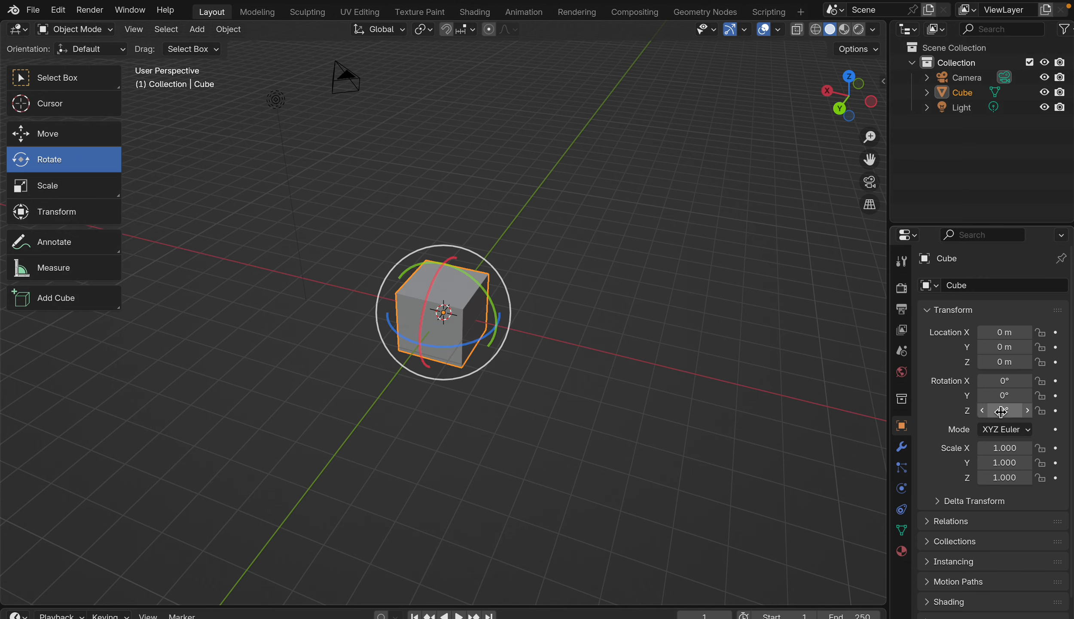
Step: Stretch the cube along the Y axis with the Scale tool and set its Y scale to 3
{"action": "left_click", "coordinate": [64, 185]}
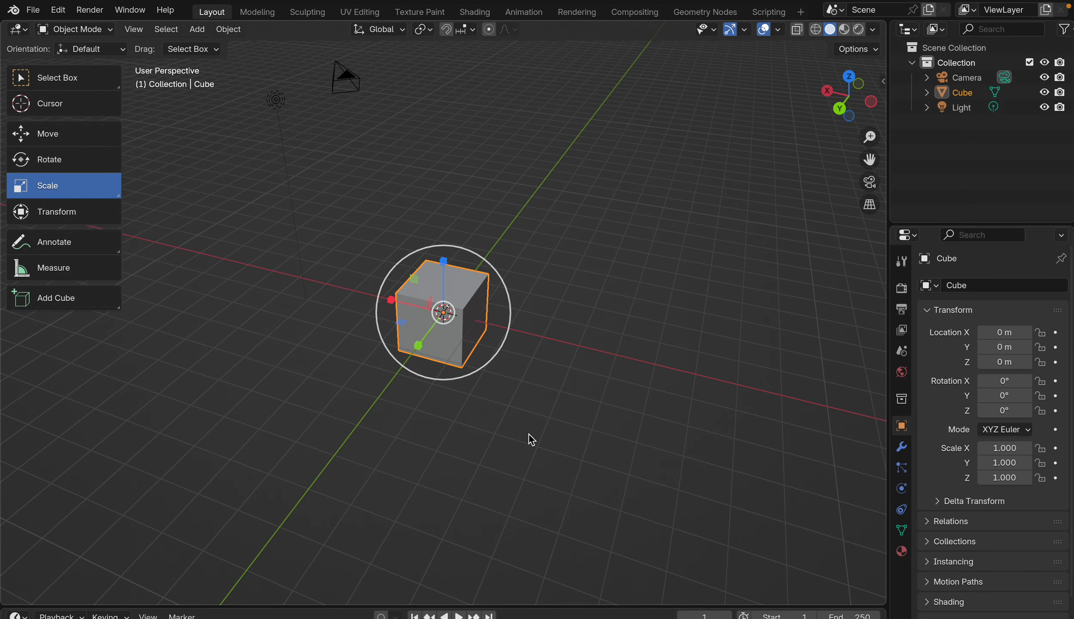
{"action": "middle_click_drag", "start_coordinate": [528, 434], "coordinate": [529, 433]}
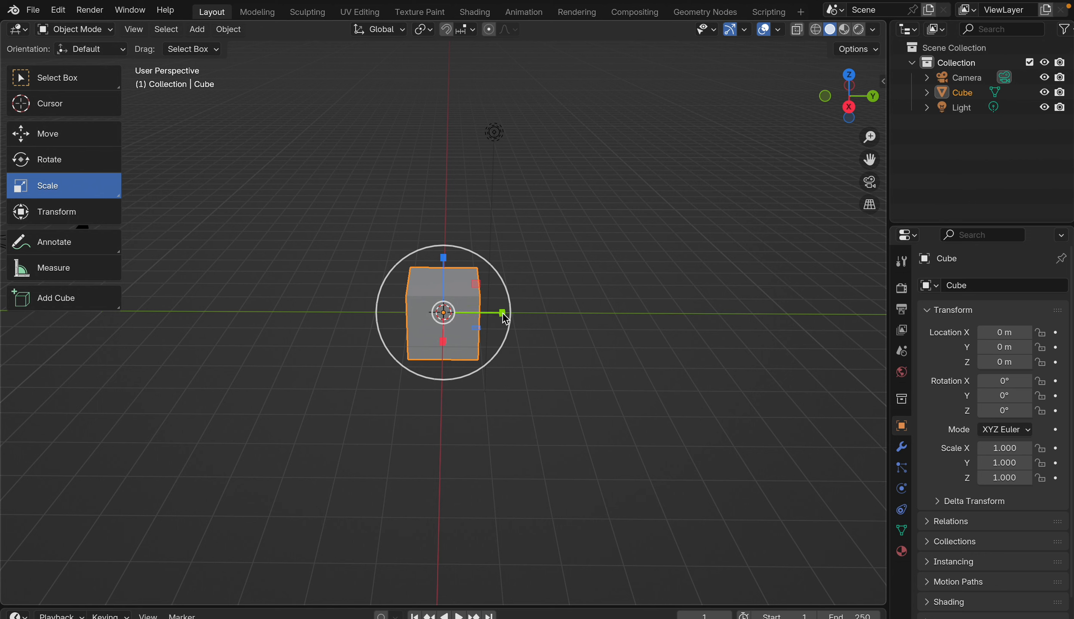
{"action": "left_click_drag", "start_coordinate": [503, 312], "coordinate": [696, 318]}
{"action": "left_click", "coordinate": [1003, 466]}
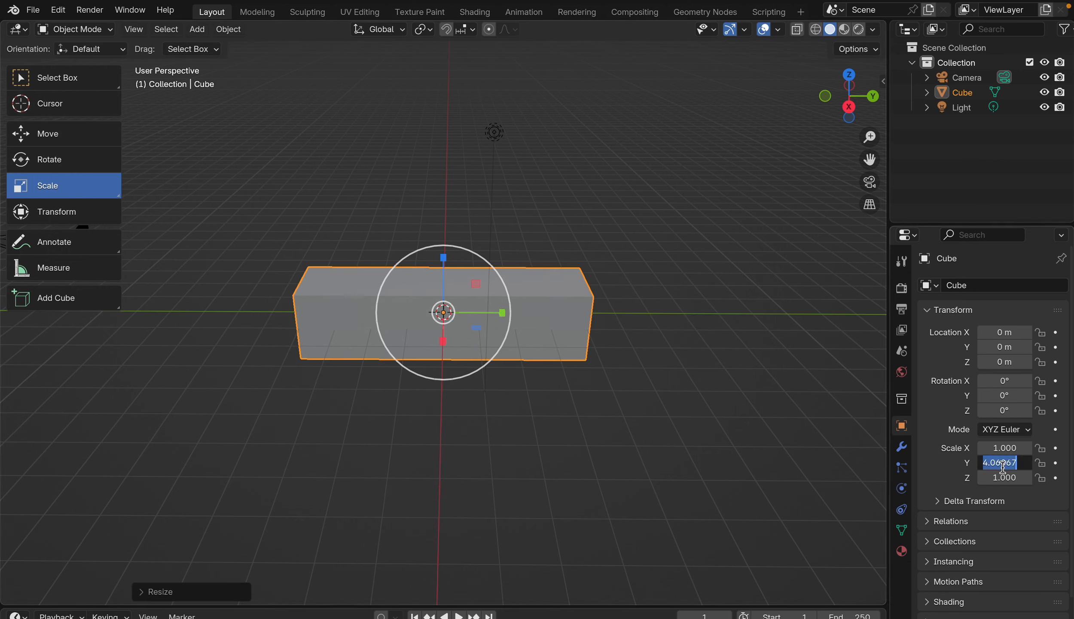
{"action": "type", "text": "3"}
{"action": "key", "text": "Return"}
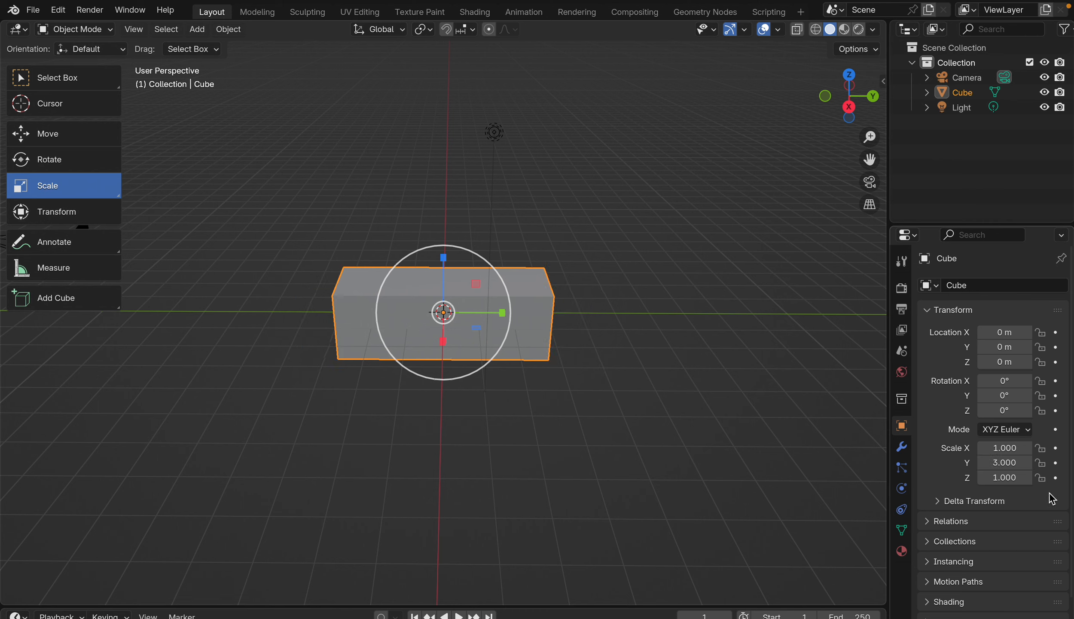
Step: Stretch the cube along the Z axis, setting its Z scale to 2 and its X scale to 1
{"action": "left_click", "coordinate": [442, 258]}
{"action": "left_click", "coordinate": [463, 315]}
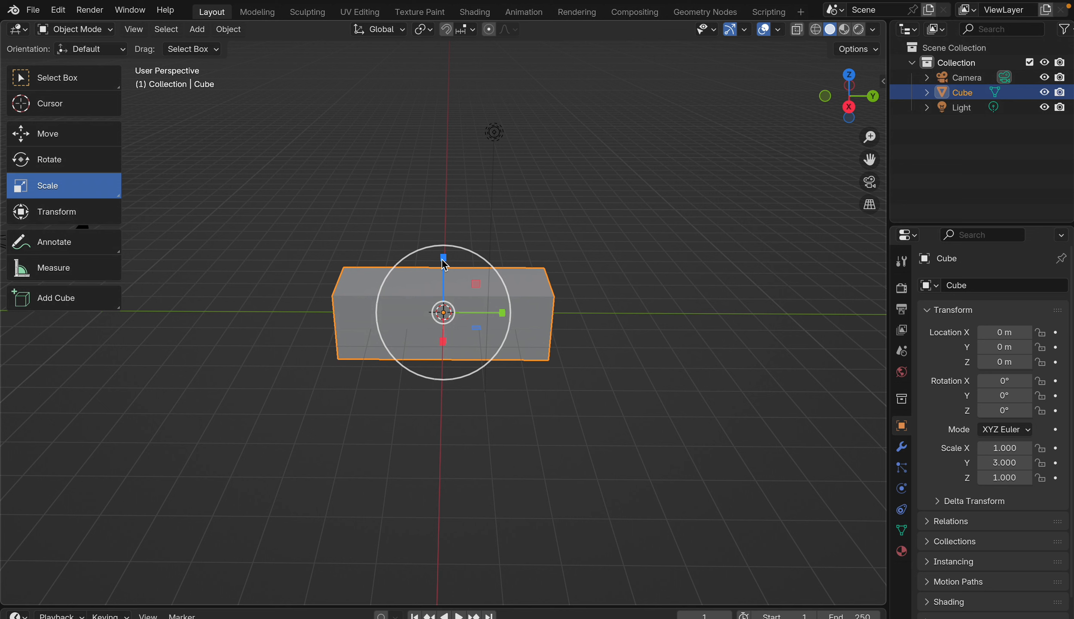
{"action": "left_click_drag", "start_coordinate": [441, 259], "coordinate": [443, 212]}
{"action": "left_click", "coordinate": [1017, 478]}
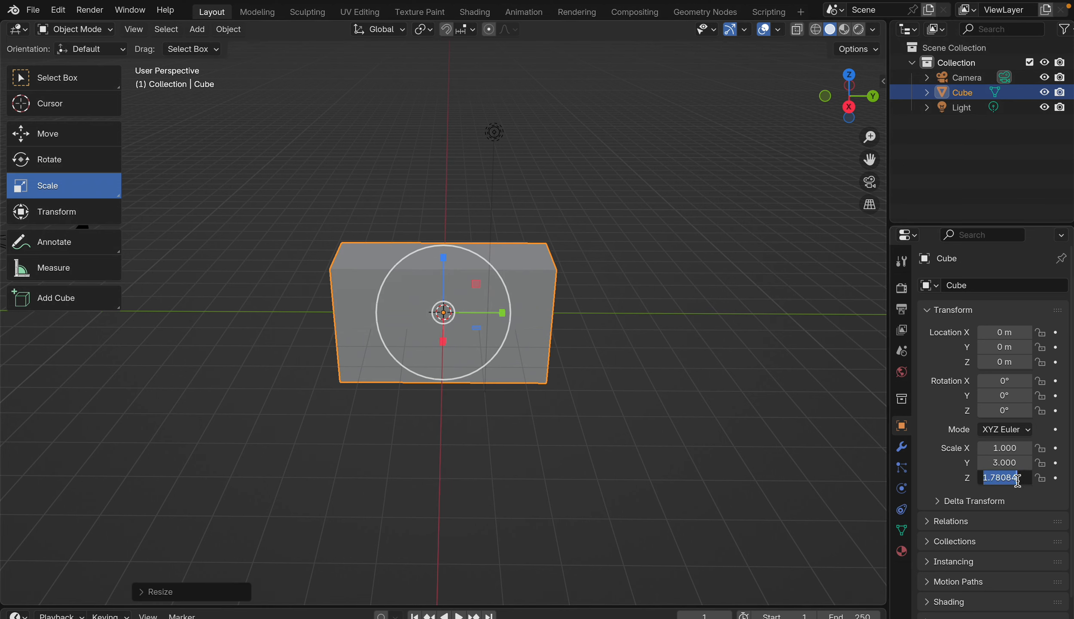
{"action": "type", "text": "2"}
{"action": "key", "text": "Return"}
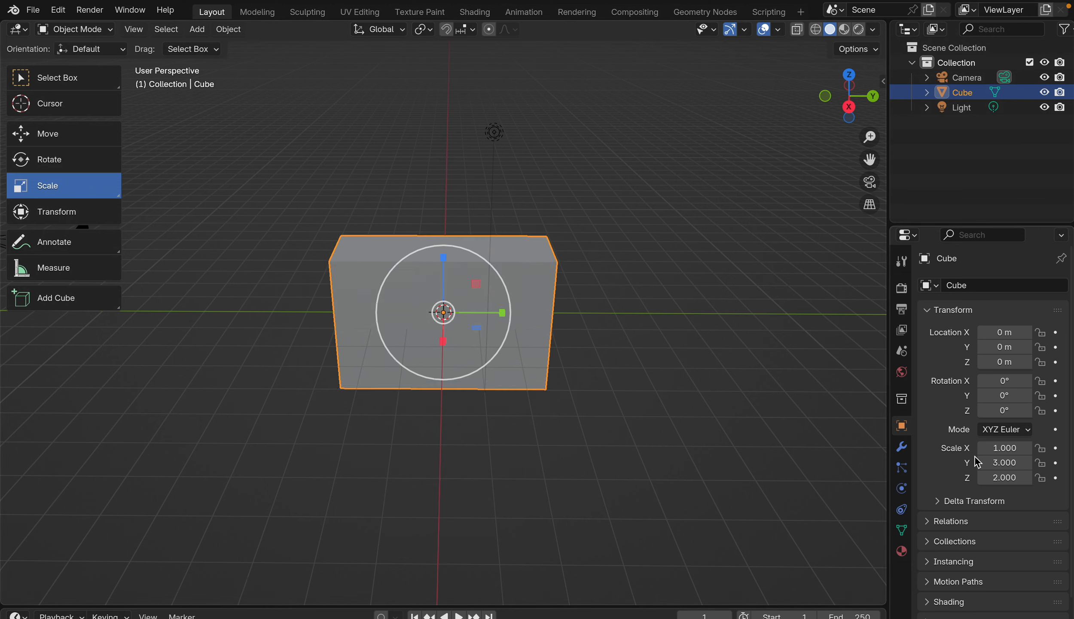
{"action": "left_click", "coordinate": [1005, 448]}
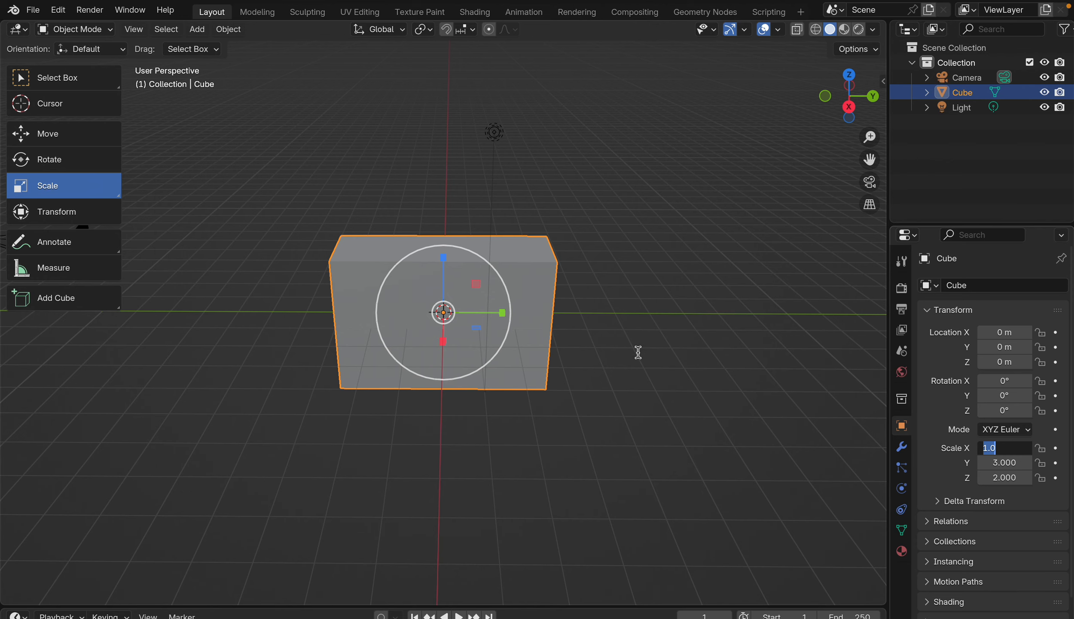
{"action": "key", "text": "Return"}
{"action": "middle_click_drag", "start_coordinate": [594, 373], "coordinate": [615, 370]}
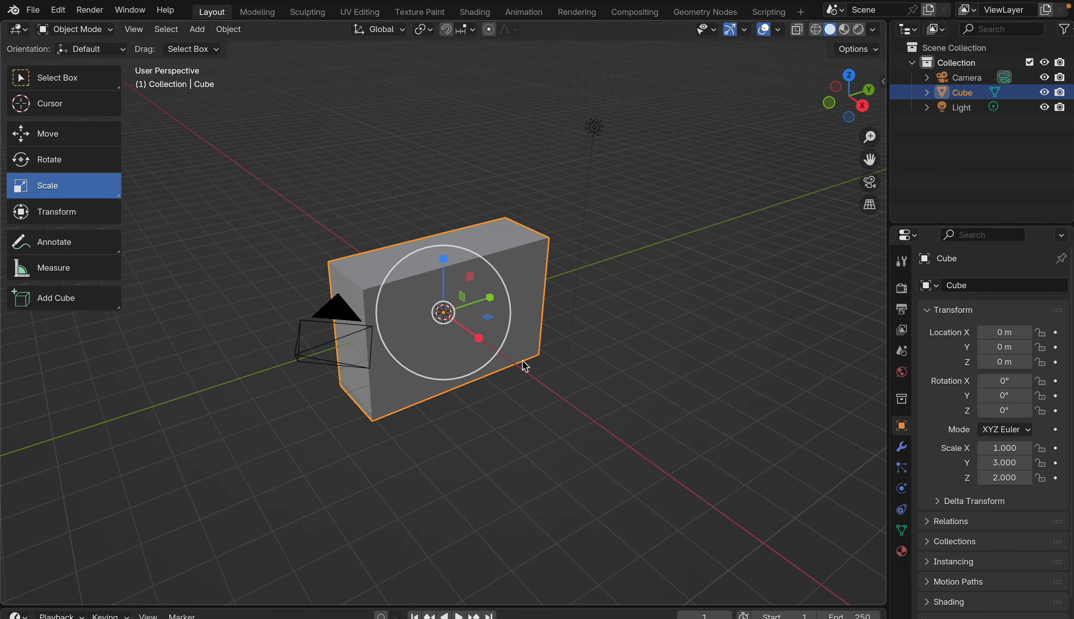
Step: Stretch the cube along the X axis with the scale gizmo and set its X scale to 4
{"action": "left_click_drag", "start_coordinate": [479, 338], "coordinate": [517, 358]}
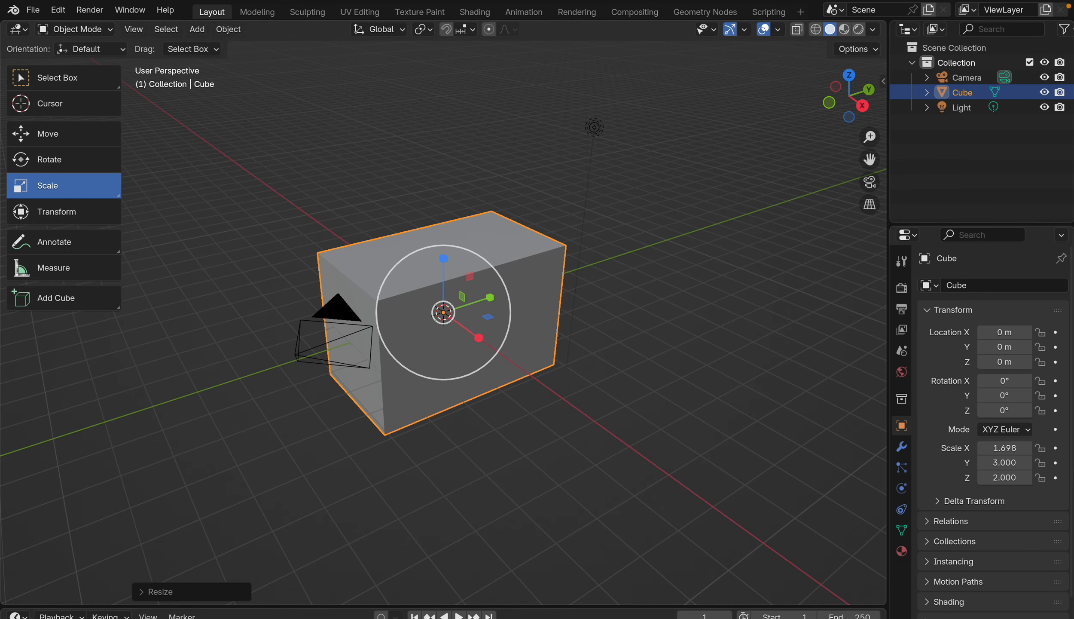
{"action": "left_click", "coordinate": [1005, 450]}
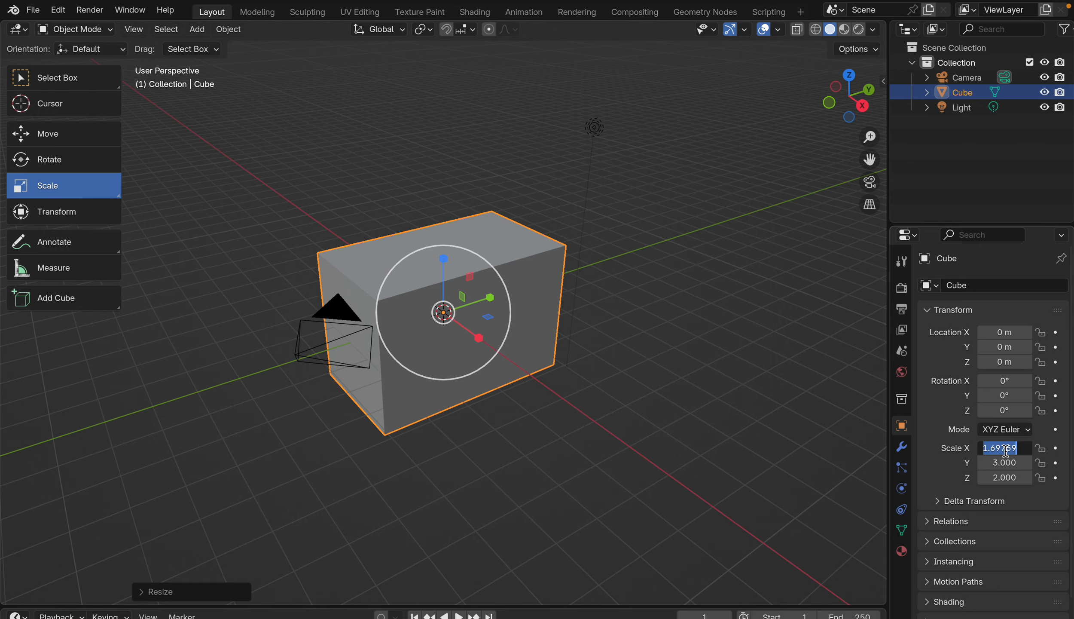
{"action": "type", "text": "4"}
{"action": "key", "text": "Return"}
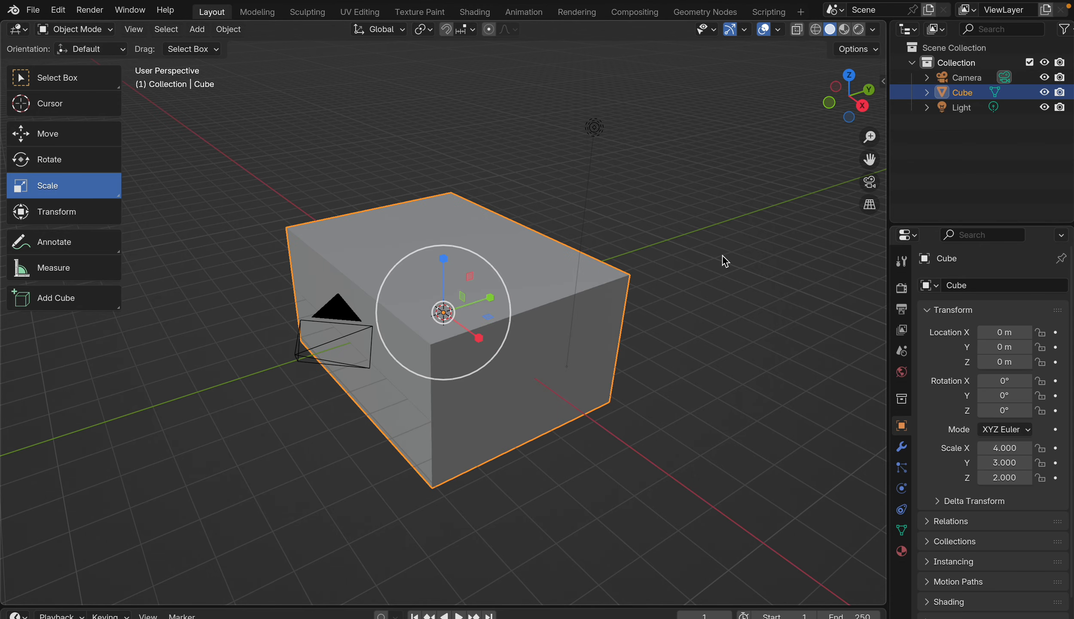
Step: Shrink the cube uniformly on all axes with the scale gizmo to an X scale of about 1.771
{"action": "scroll", "coordinate": [723, 256], "scroll_direction": "right", "scroll_amount": 10}
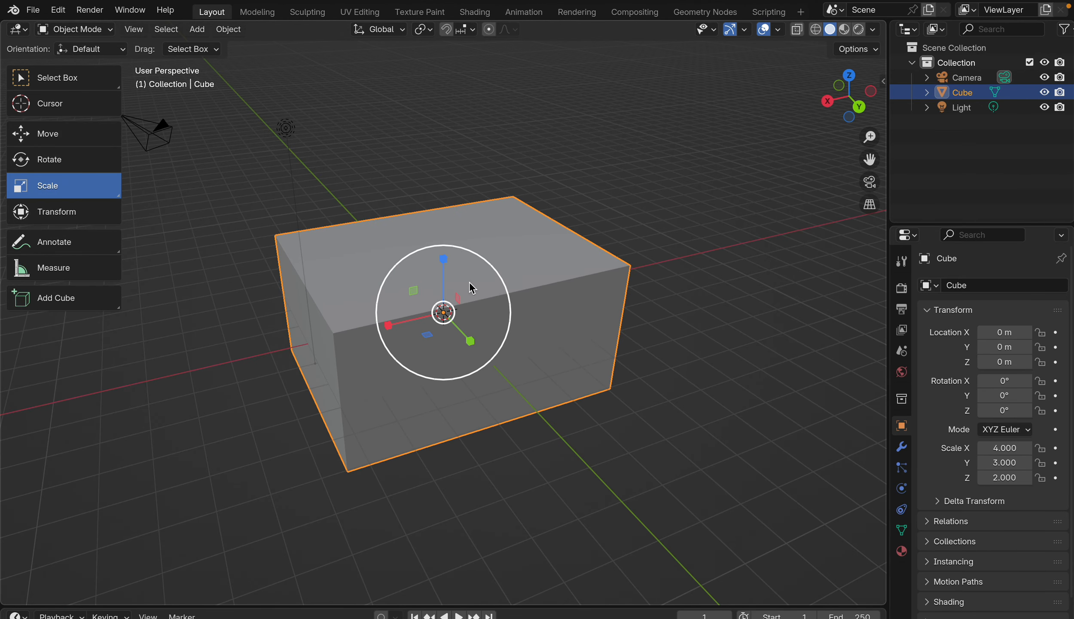
{"action": "left_click_drag", "start_coordinate": [477, 278], "coordinate": [442, 293]}
{"action": "scroll", "coordinate": [442, 294], "scroll_direction": "left", "scroll_amount": 10}
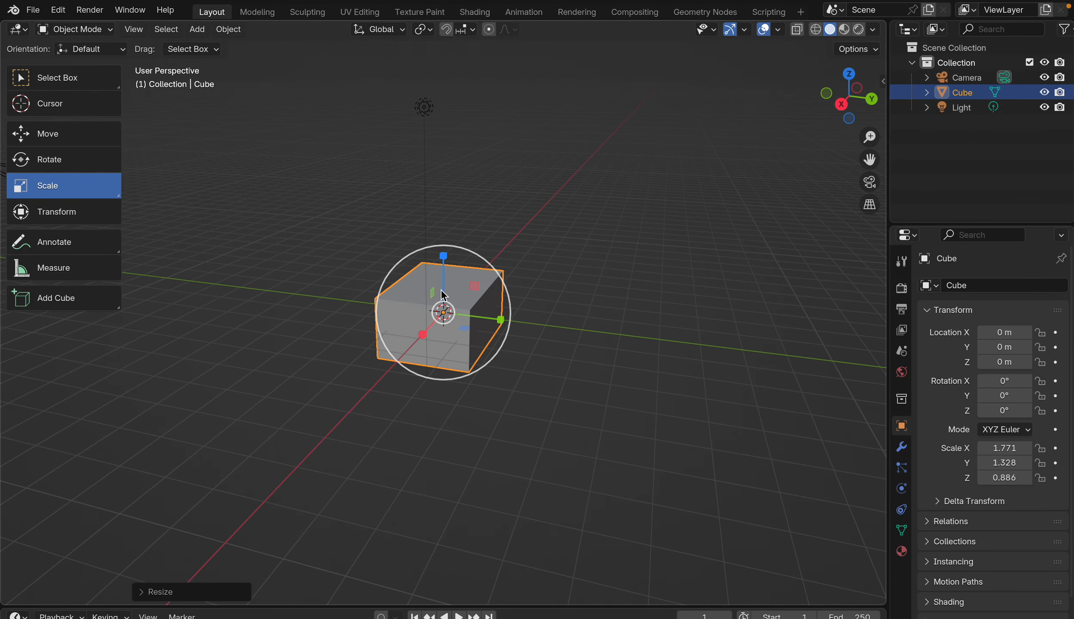
Step: Reset the cube's X, Y and Z scale to 1
{"action": "left_click", "coordinate": [1003, 449]}
{"action": "type", "text": "1"}
{"action": "key", "text": "Return"}
{"action": "left_click", "coordinate": [1004, 462]}
{"action": "type", "text": "2"}
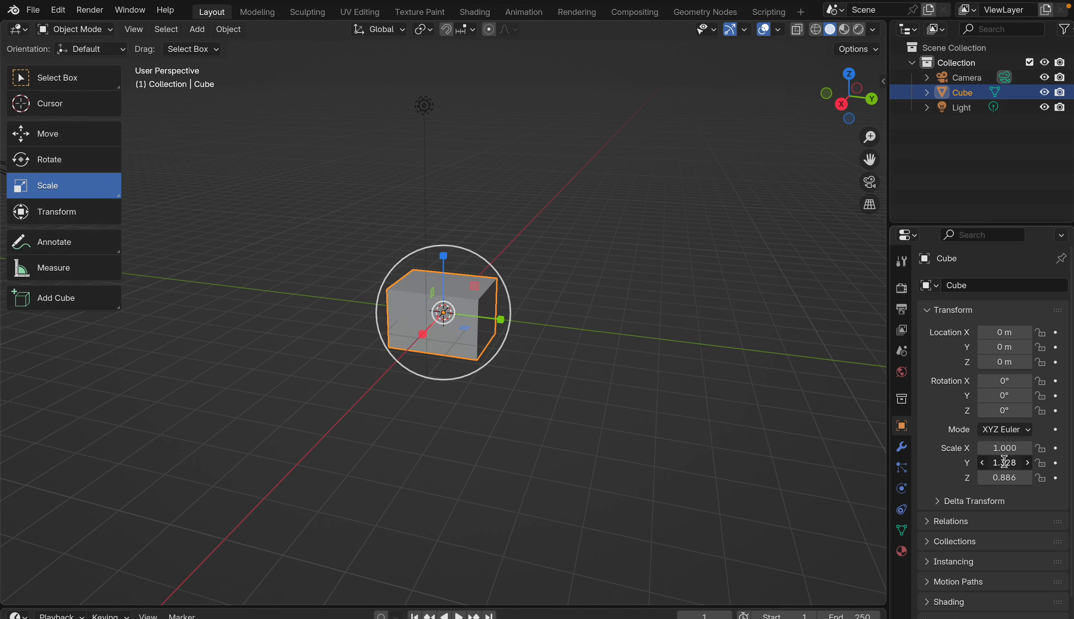
{"action": "key", "text": "Return"}
{"action": "left_click", "coordinate": [1004, 462]}
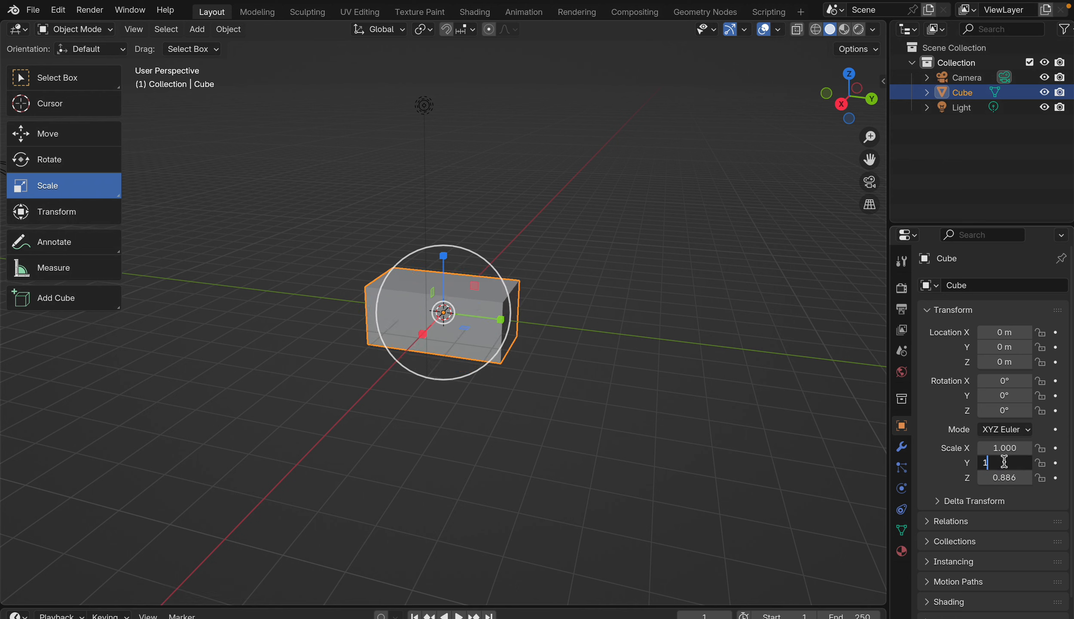
{"action": "key", "text": "Return"}
{"action": "left_click", "coordinate": [1008, 475]}
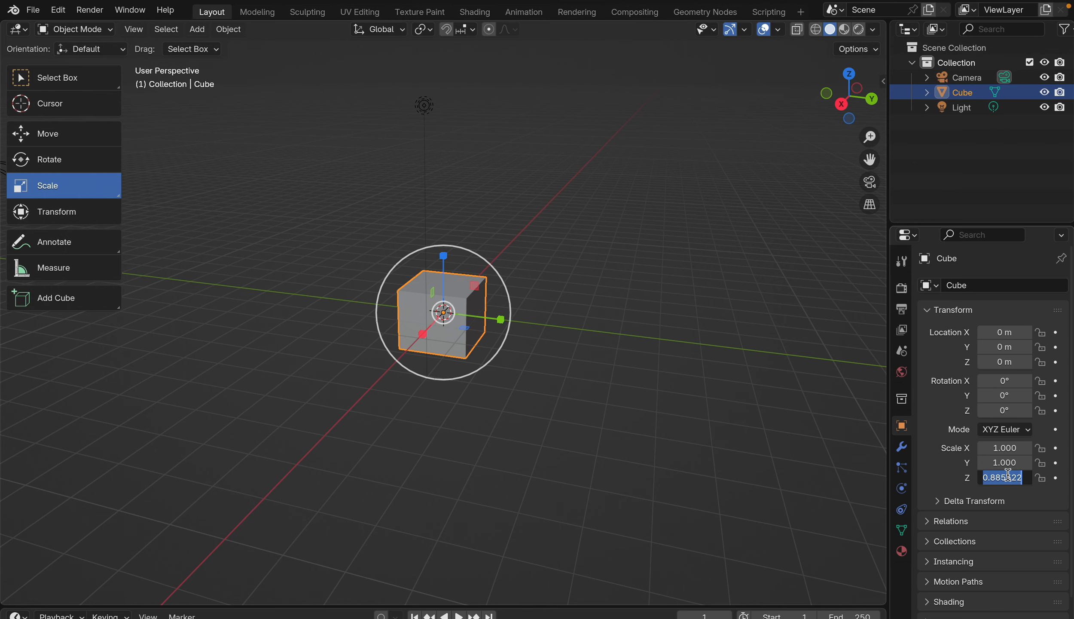
{"action": "type", "text": "1"}
{"action": "key", "text": "Return"}
Step: Try scaling the cube uniformly with the gizmo, first to about 0.954, and undo each resize
{"action": "left_click", "coordinate": [607, 485]}
{"action": "middle_click_drag", "start_coordinate": [608, 486], "coordinate": [577, 445]}
{"action": "left_click", "coordinate": [468, 305]}
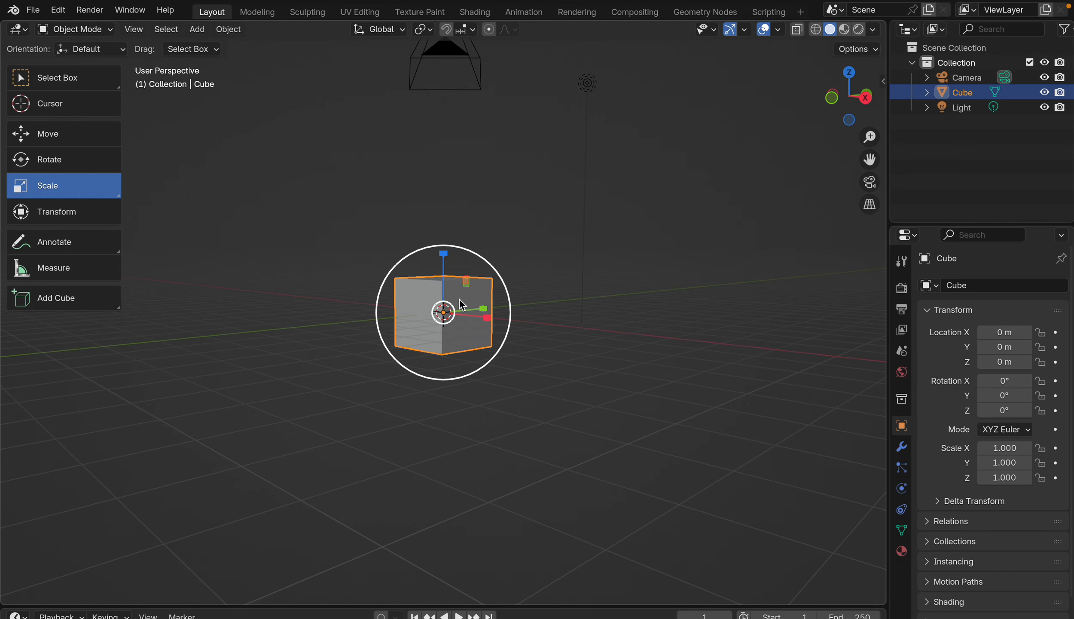
{"action": "mouse_move", "coordinate": [458, 297]}
{"action": "left_mouse_down"}
{"action": "mouse_move", "coordinate": [489, 288]}
{"action": "mouse_move", "coordinate": [465, 310]}
{"action": "left_mouse_up"}
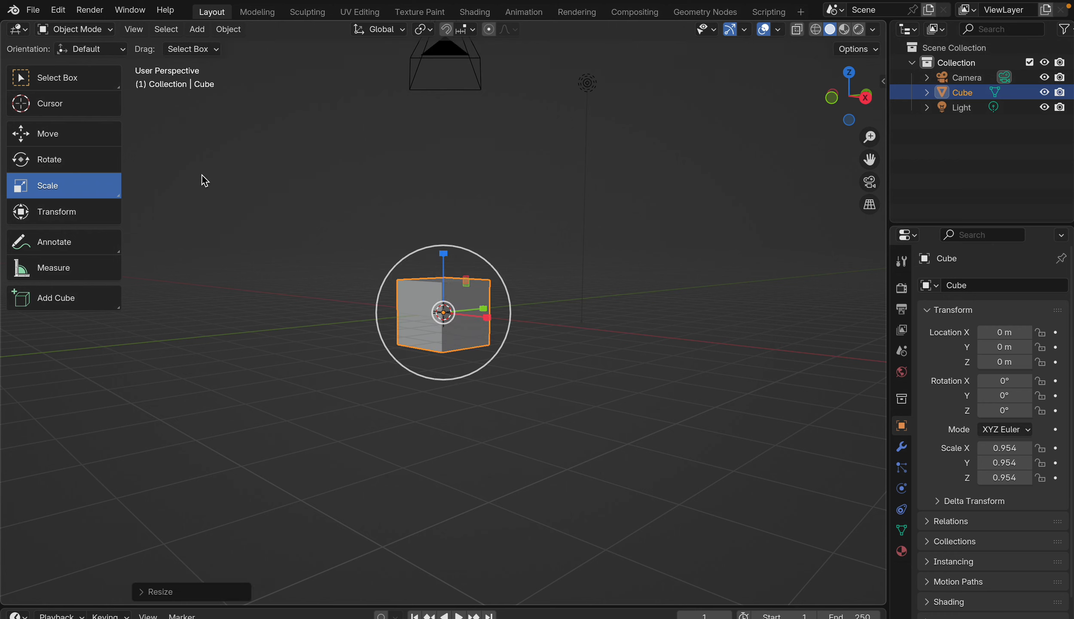
{"action": "key", "text": "ctrl+z"}
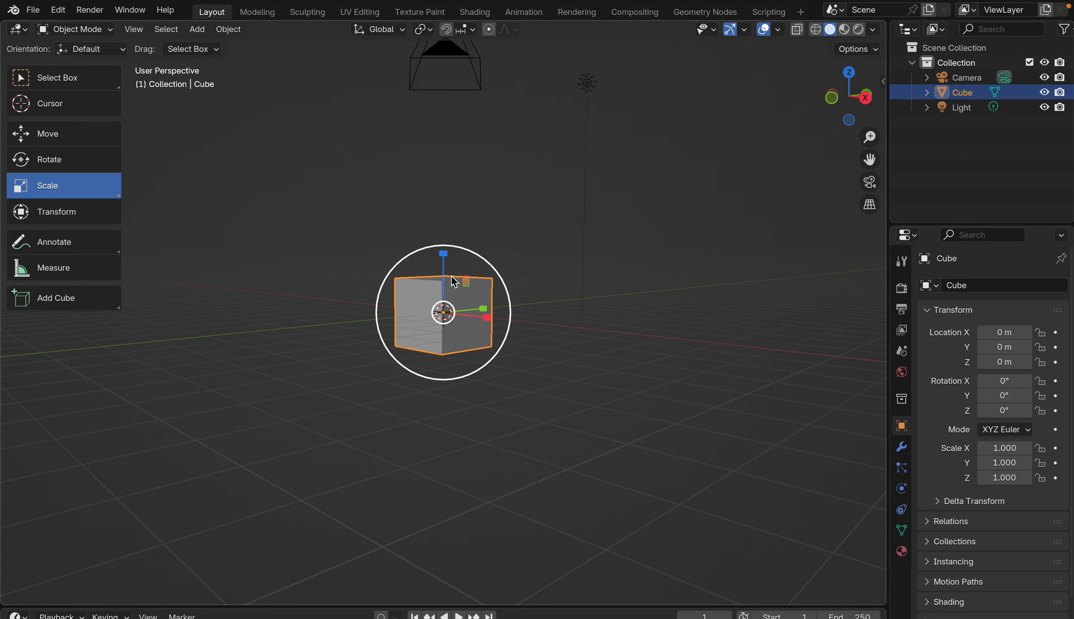
{"action": "mouse_move", "coordinate": [446, 306]}
{"action": "left_mouse_down"}
{"action": "mouse_move", "coordinate": [501, 218]}
{"action": "mouse_move", "coordinate": [464, 393]}
{"action": "mouse_move", "coordinate": [403, 240]}
{"action": "mouse_move", "coordinate": [454, 323]}
{"action": "left_mouse_up"}
{"action": "key", "text": "ctrl+z"}
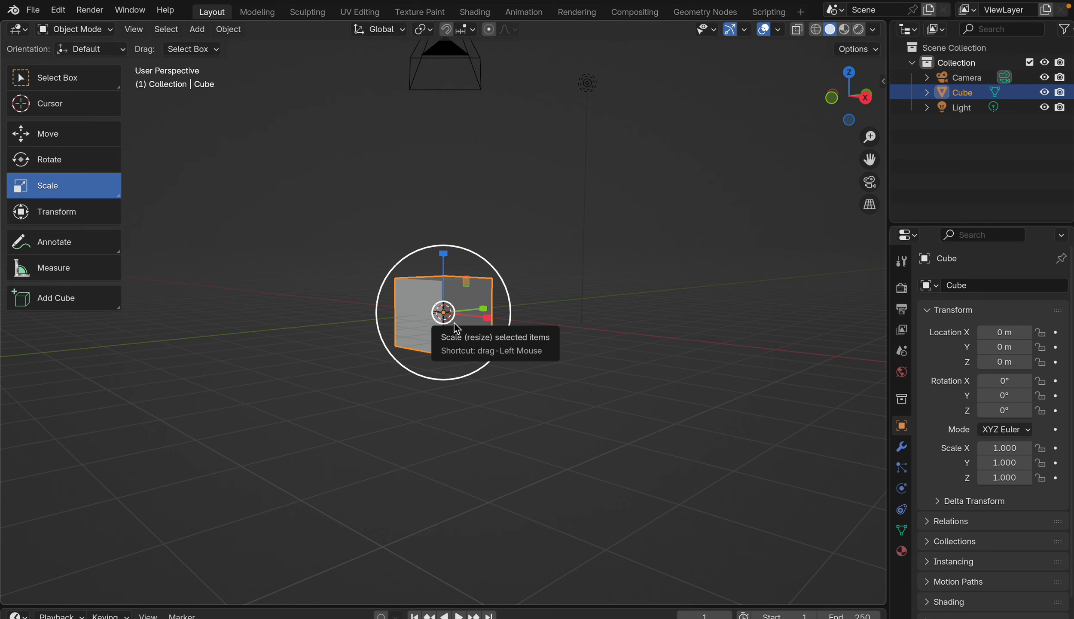
Step: Try the Move, Rotate and Scale tools in turn and activate the combined Transform tool
{"action": "left_click", "coordinate": [84, 139]}
{"action": "left_click", "coordinate": [93, 167]}
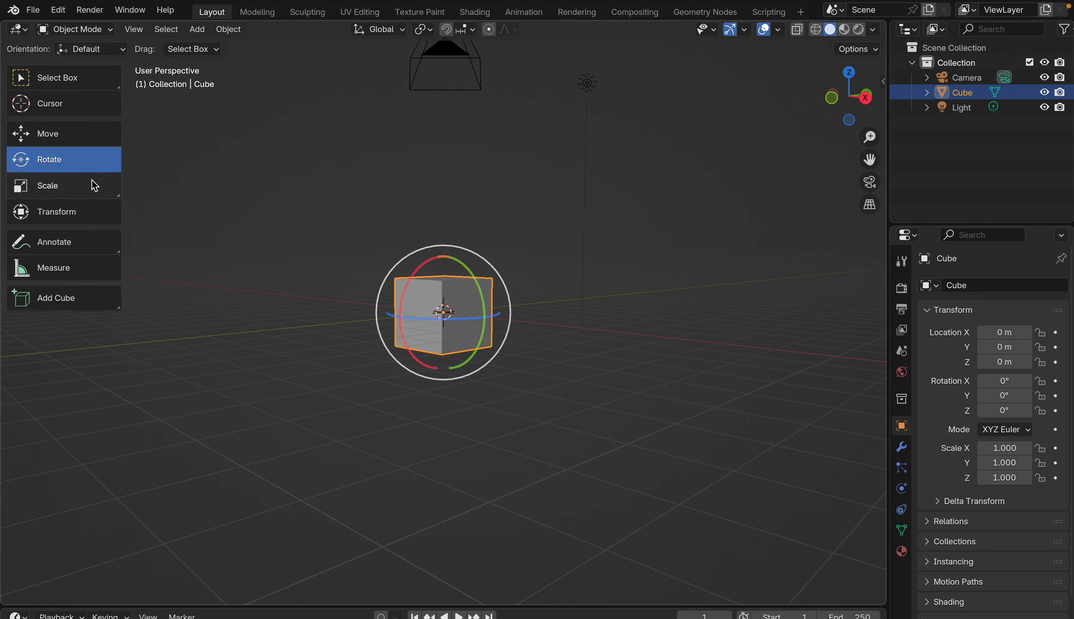
{"action": "left_click", "coordinate": [94, 185]}
{"action": "left_click", "coordinate": [111, 212]}
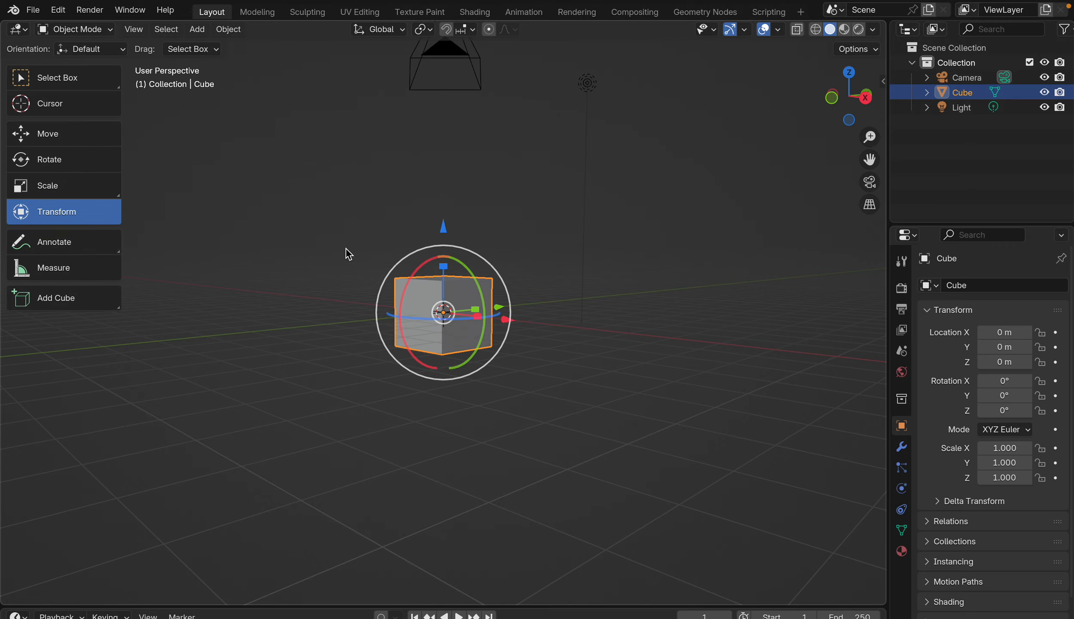
Step: Move the cube down the Z axis to about -0.589 m and scale it along Z to about -1.384 with the Transform gizmo
{"action": "scroll", "coordinate": [346, 249], "scroll_direction": "right", "scroll_amount": 10}
{"action": "scroll", "coordinate": [346, 248], "scroll_direction": "right", "scroll_amount": 5}
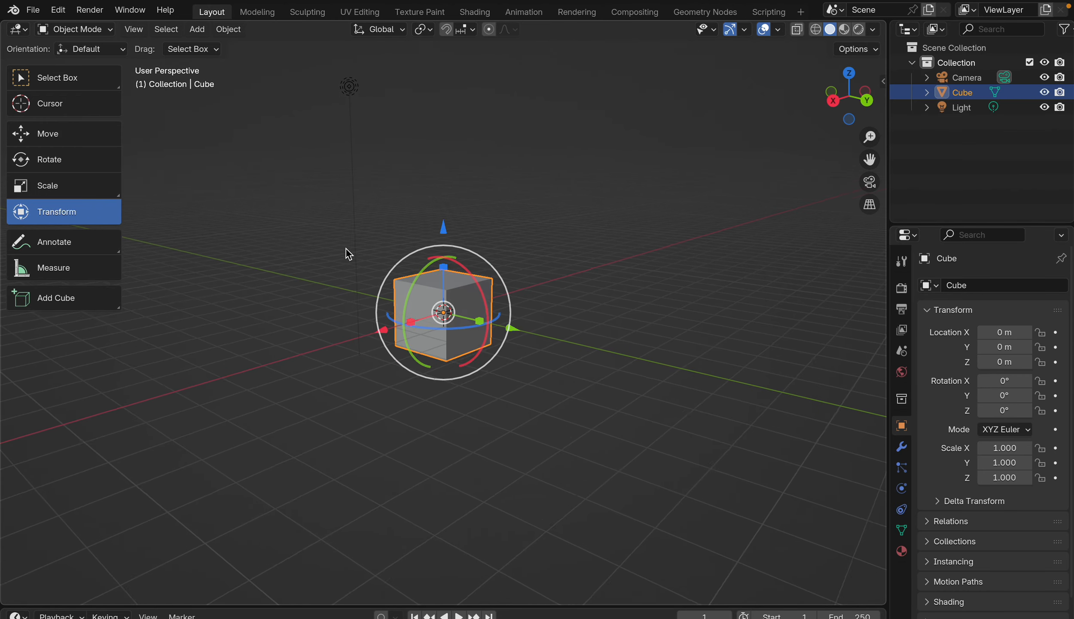
{"action": "scroll", "coordinate": [510, 298], "scroll_direction": "left", "scroll_amount": 10}
{"action": "scroll", "coordinate": [510, 298], "scroll_direction": "left", "scroll_amount": 5}
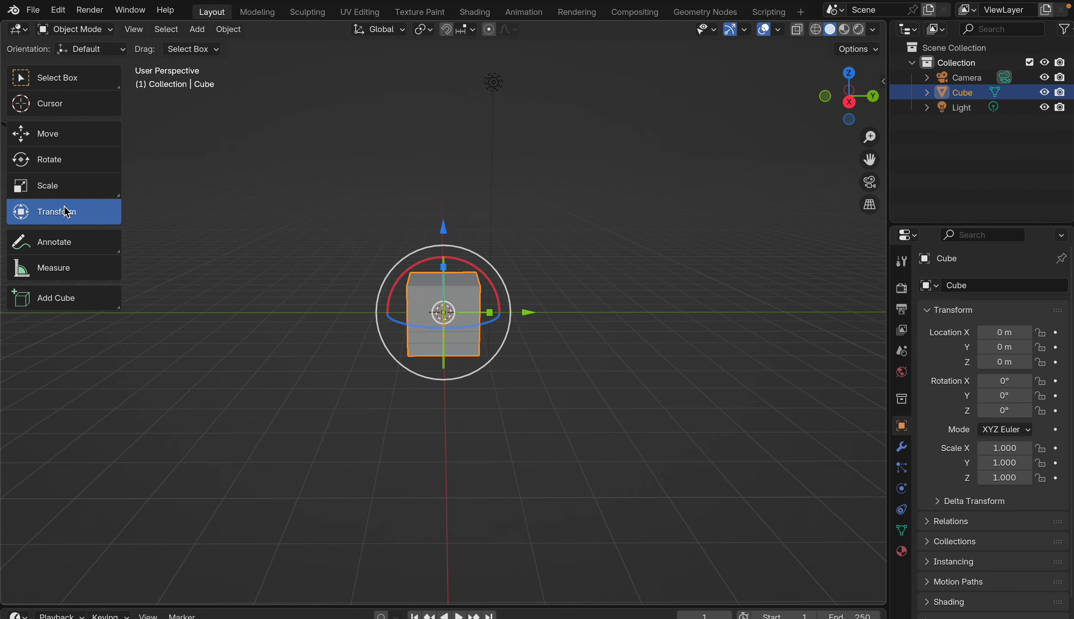
{"action": "scroll", "coordinate": [462, 359], "scroll_direction": "left", "scroll_amount": 10}
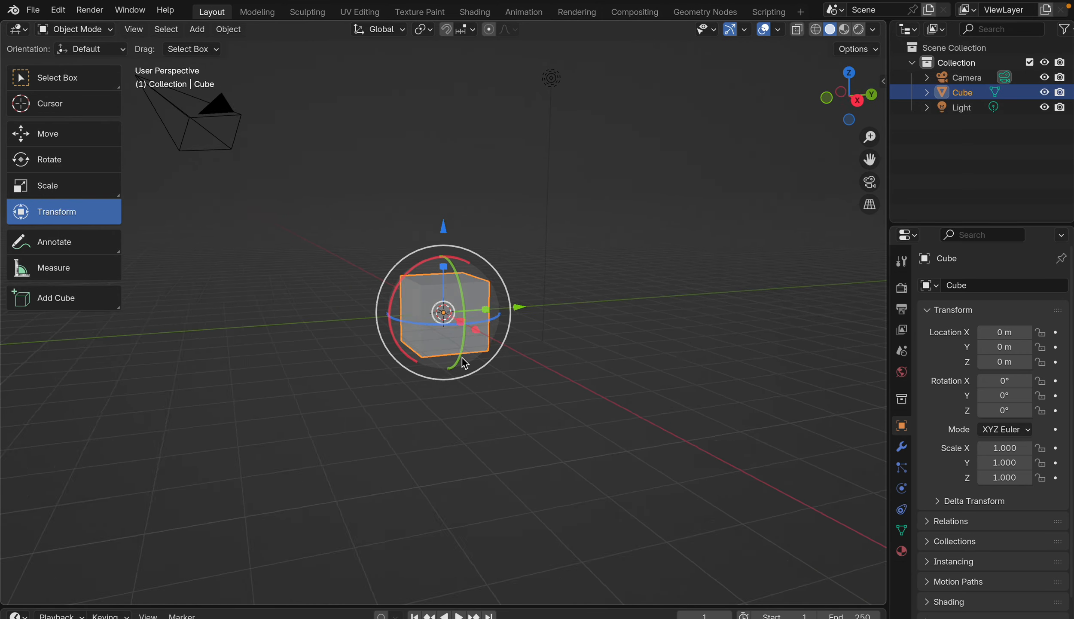
{"action": "mouse_move", "coordinate": [447, 233]}
{"action": "left_mouse_down"}
{"action": "mouse_move", "coordinate": [448, 149]}
{"action": "mouse_move", "coordinate": [461, 244]}
{"action": "left_mouse_up"}
{"action": "scroll", "coordinate": [461, 244], "scroll_direction": "left", "scroll_amount": 5}
{"action": "left_click_drag", "start_coordinate": [452, 296], "coordinate": [449, 378]}
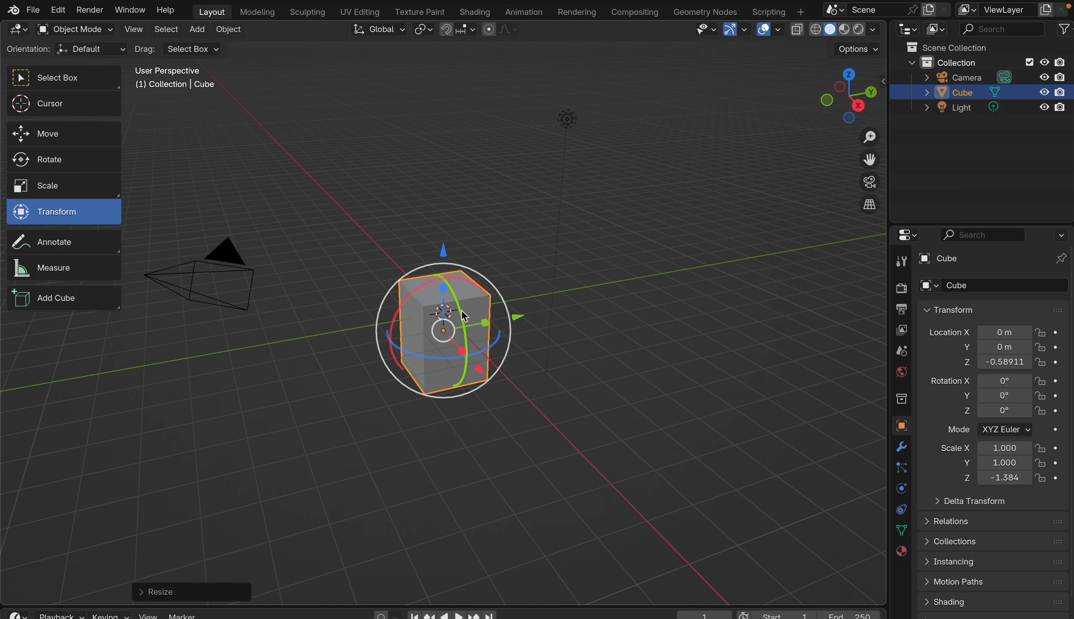
Step: Rotate the cube around the Y axis to about -53.3° and scale it along Y to about 0.752
{"action": "left_click_drag", "start_coordinate": [464, 316], "coordinate": [486, 337]}
{"action": "scroll", "coordinate": [520, 300], "scroll_direction": "left", "scroll_amount": 5}
{"action": "scroll", "coordinate": [519, 300], "scroll_direction": "left", "scroll_amount": 2}
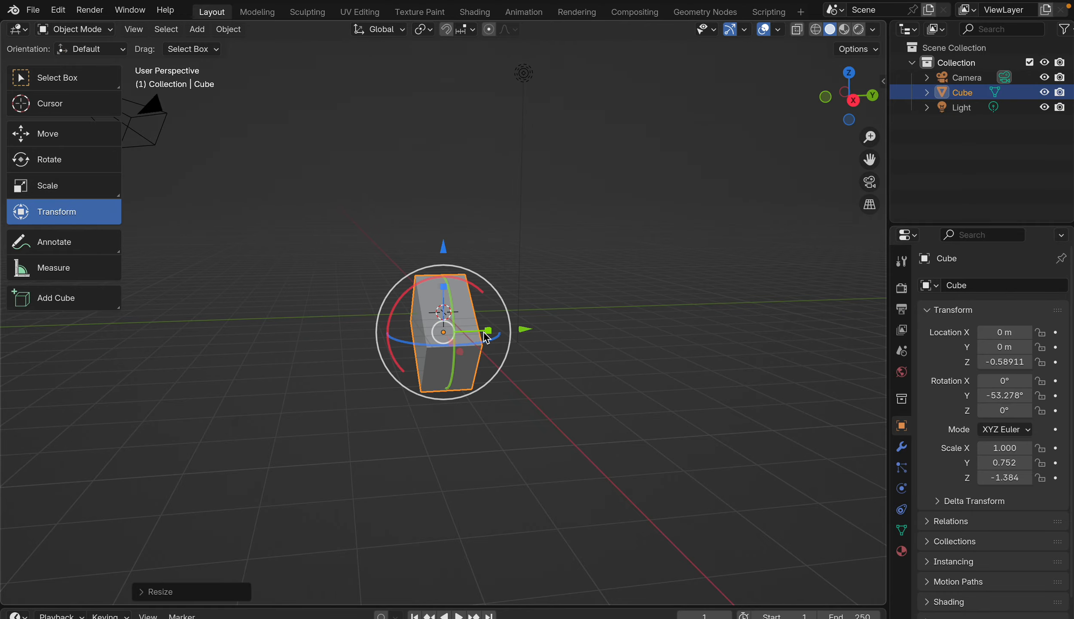
{"action": "scroll", "coordinate": [485, 337], "scroll_direction": "right", "scroll_amount": 10}
{"action": "mouse_move", "coordinate": [484, 330]}
{"action": "middle_mouse_down"}
{"action": "mouse_move", "coordinate": [365, 314]}
{"action": "mouse_move", "coordinate": [478, 314]}
{"action": "middle_mouse_up"}
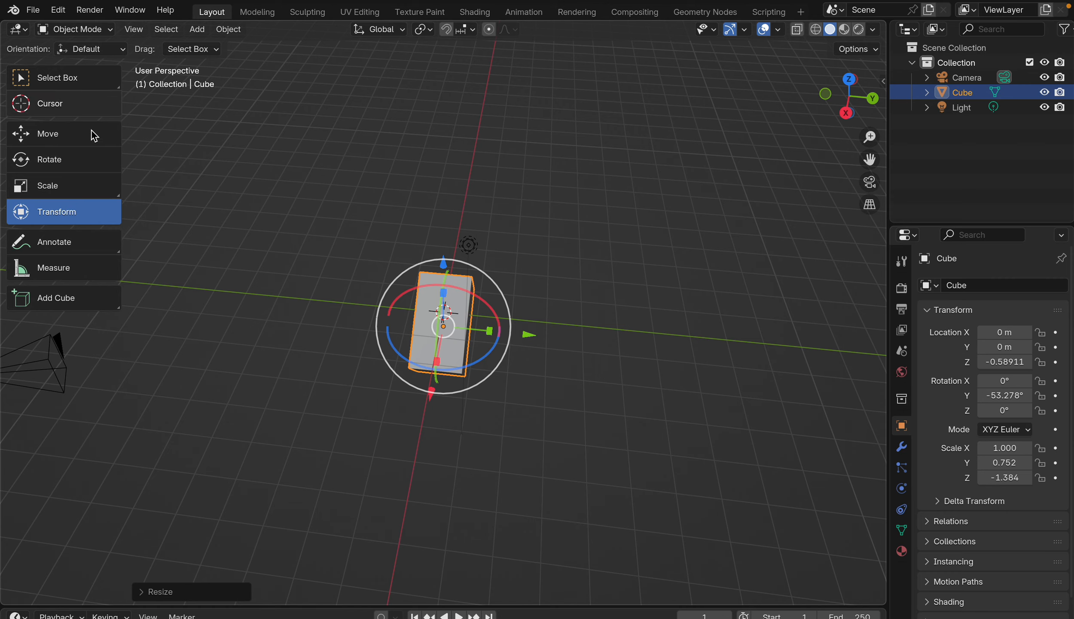
Step: Switch from the Transform tool through the Scale and Rotate tools to the Move tool
{"action": "scroll", "coordinate": [533, 333], "scroll_direction": "down", "scroll_amount": 5}
{"action": "scroll", "coordinate": [533, 333], "scroll_direction": "left", "scroll_amount": 15}
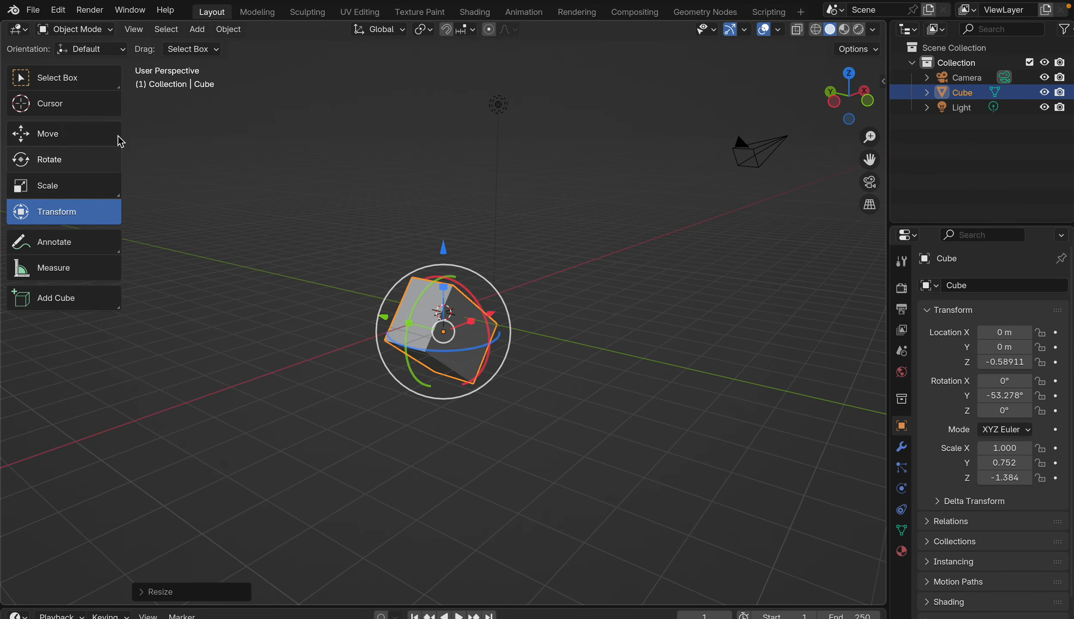
{"action": "left_click", "coordinate": [75, 185]}
{"action": "left_click", "coordinate": [76, 163]}
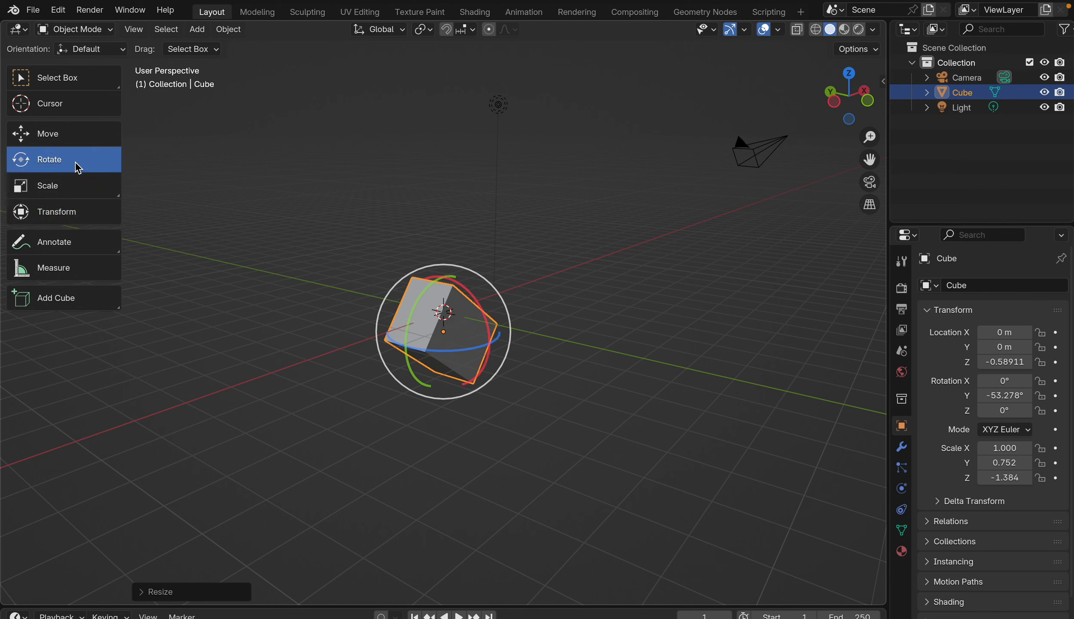
{"action": "left_click", "coordinate": [70, 140]}
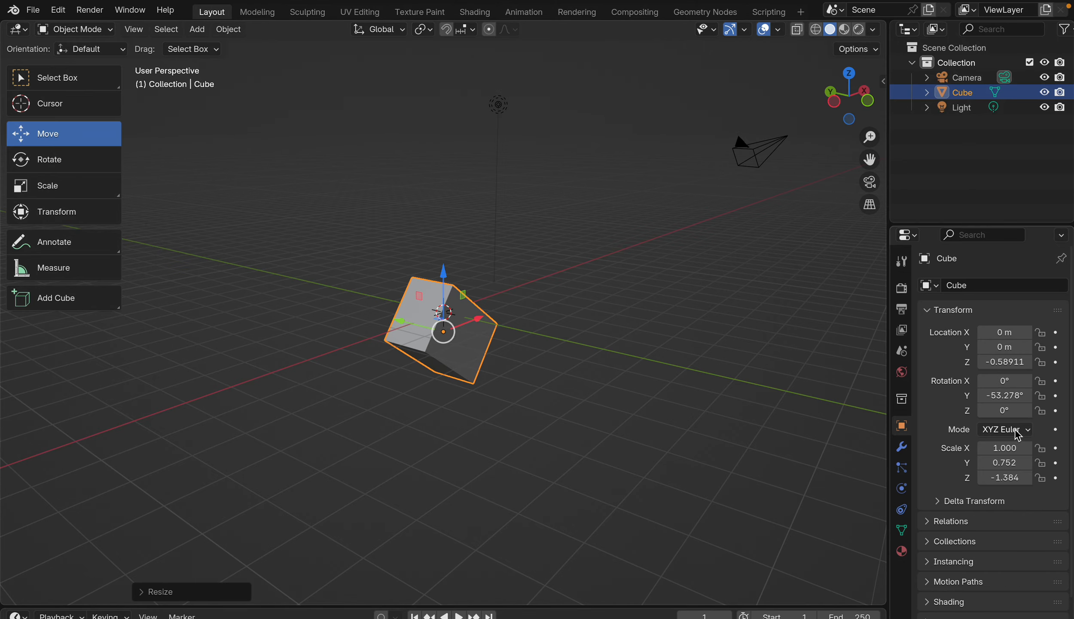
{"action": "middle_click_drag", "start_coordinate": [303, 441], "coordinate": [302, 442]}
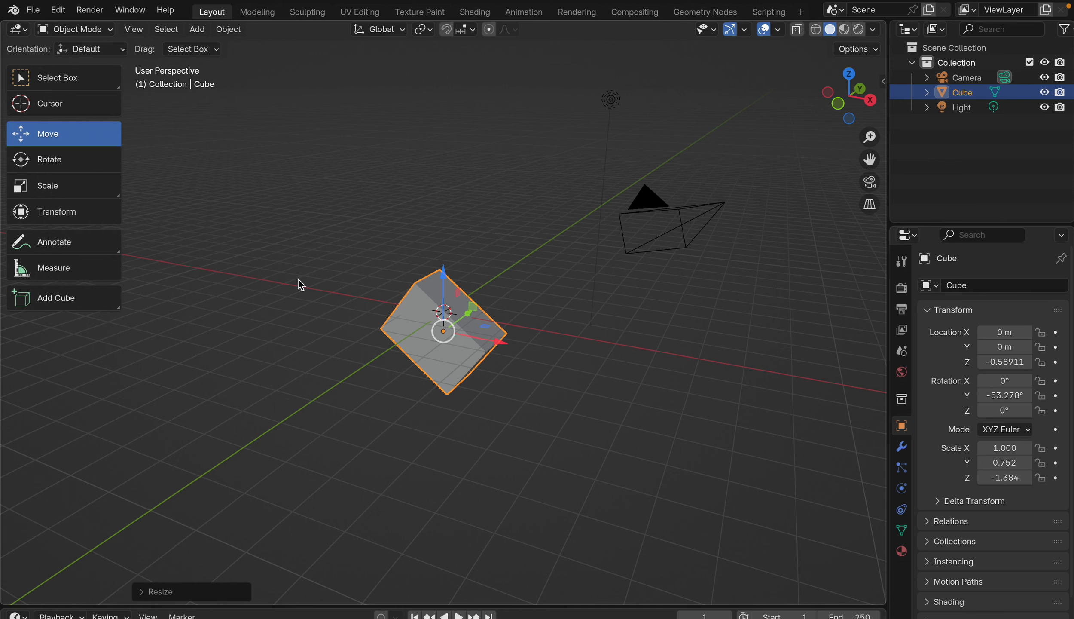
{"action": "mouse_move", "coordinate": [592, 1]}
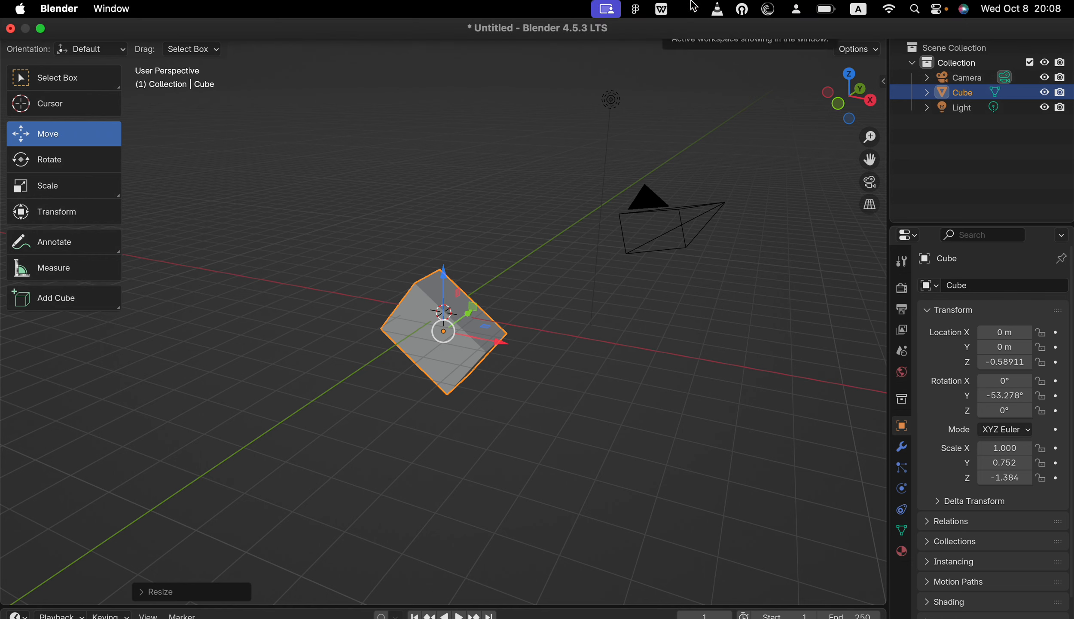